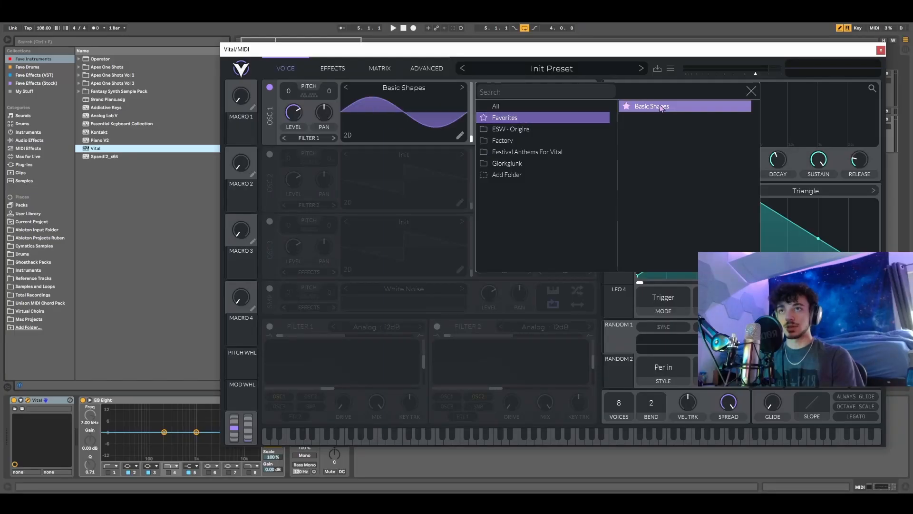
Step: Close the wavetable browser and shape Envelope 1 into a short decay with zero sustain
left_click(751, 88)
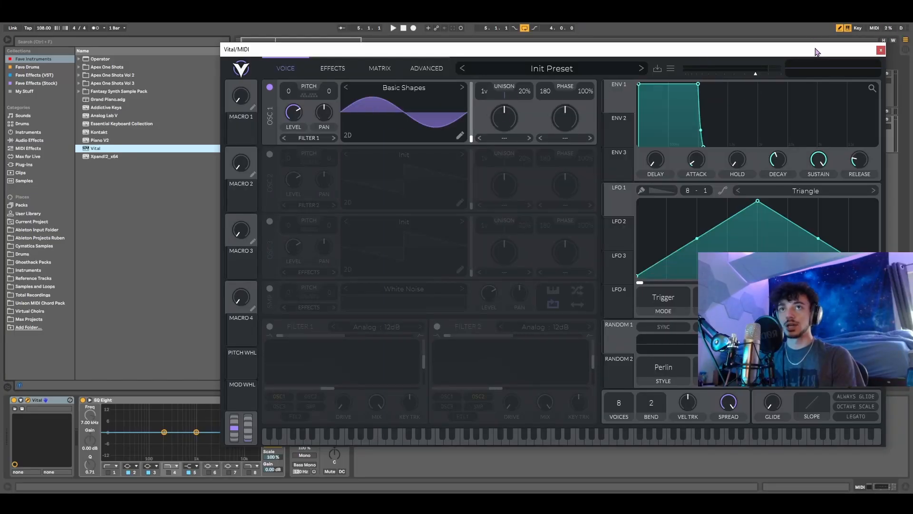
left_click_drag(816, 51, 620, 42)
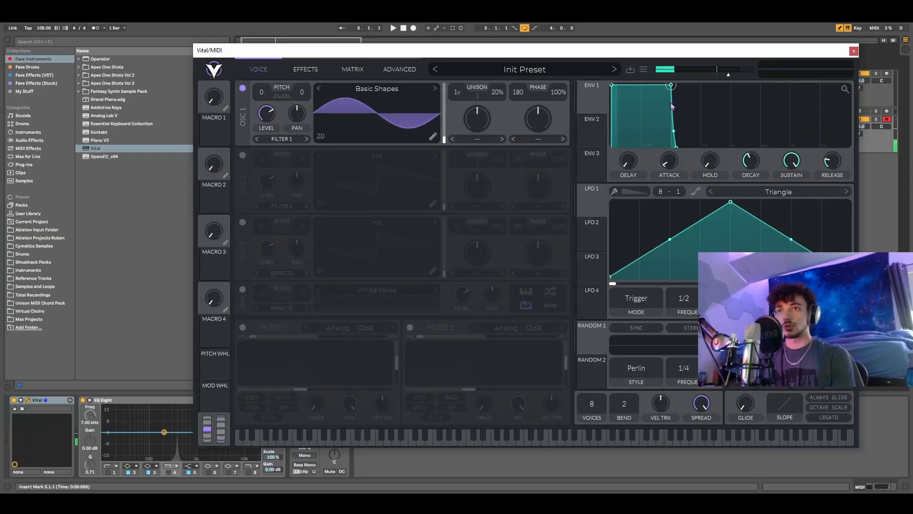
left_click_drag(673, 90, 616, 193)
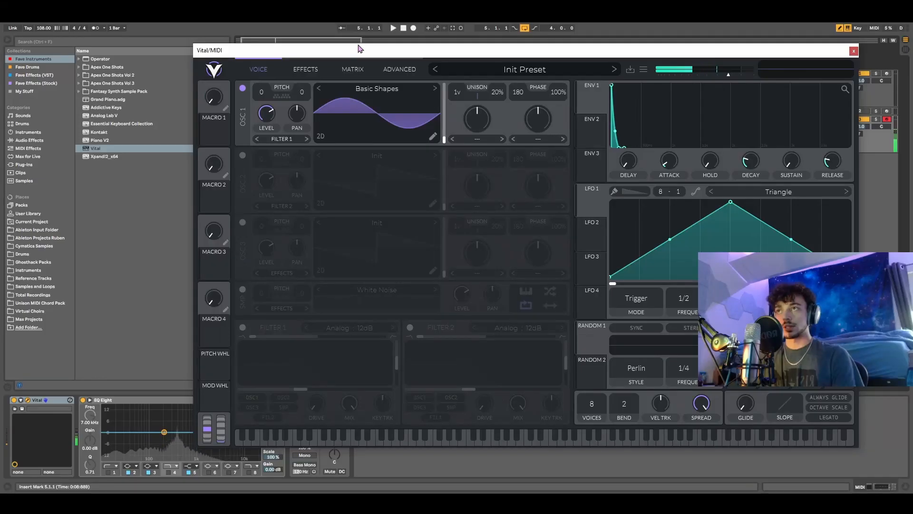
Step: Route Env 1 to the global Voice Transpose destination in the modulation matrix
left_click(366, 70)
left_click(391, 70)
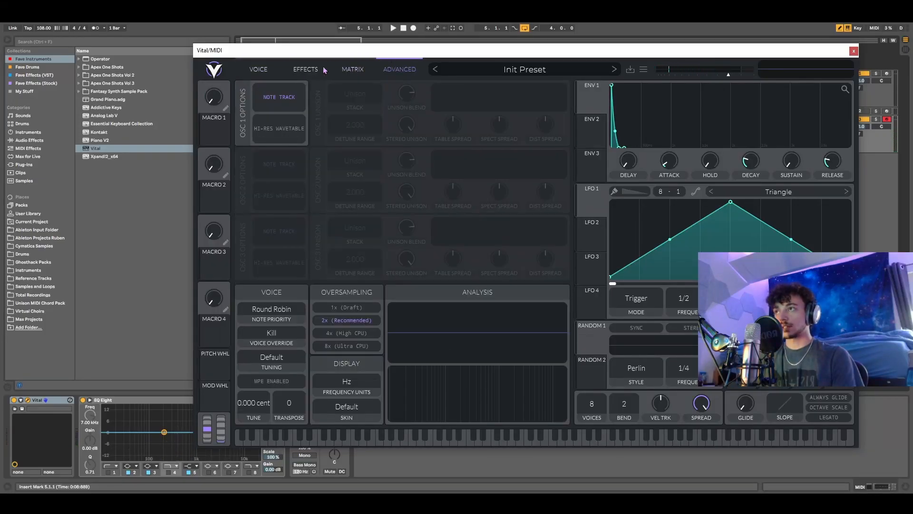
left_click(352, 70)
left_click(522, 112)
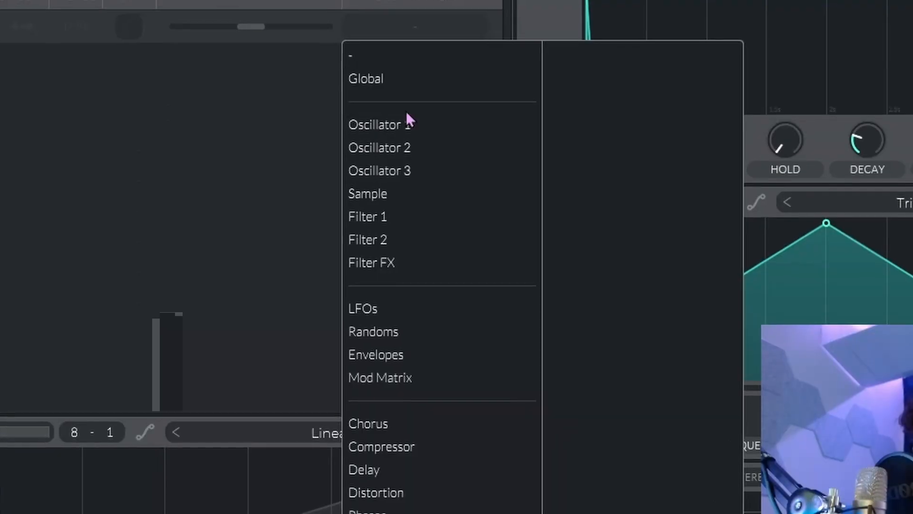
mouse_move(520, 134)
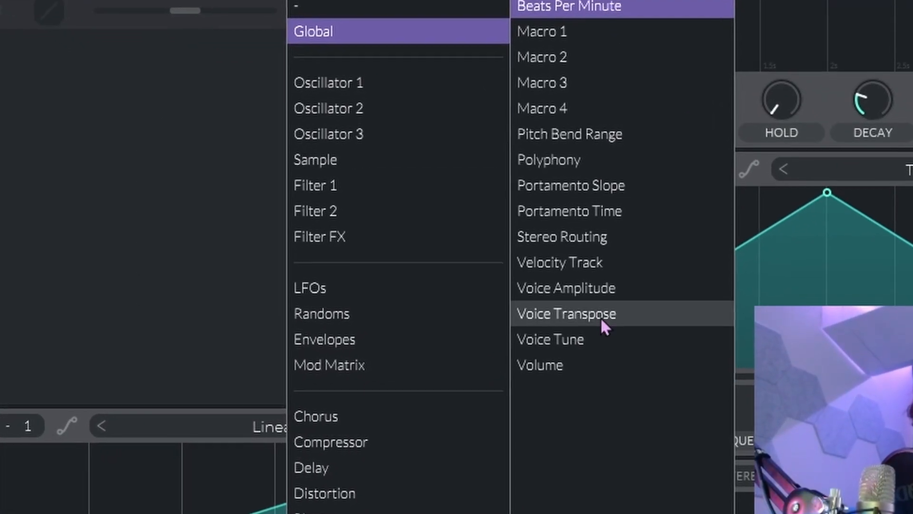
left_click(595, 304)
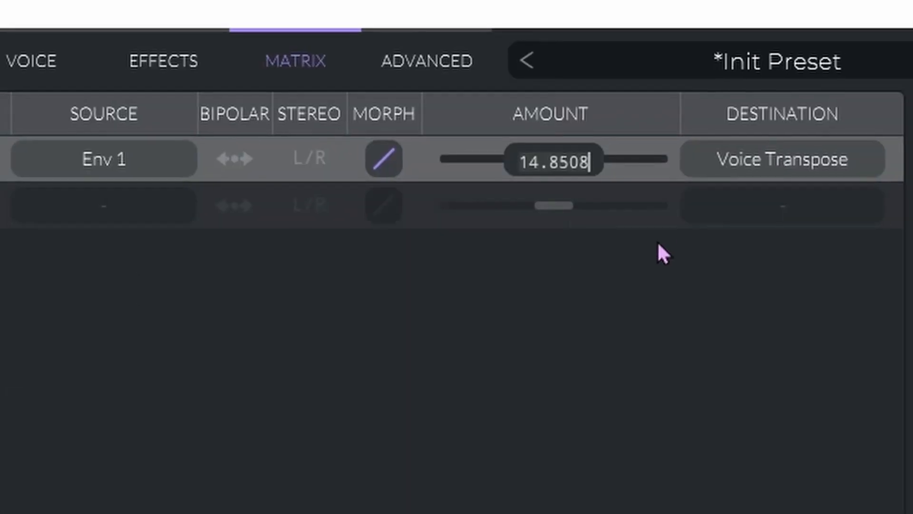
Step: Set the amount of the Env 1 to Voice Transpose modulation to 12
key("Return")
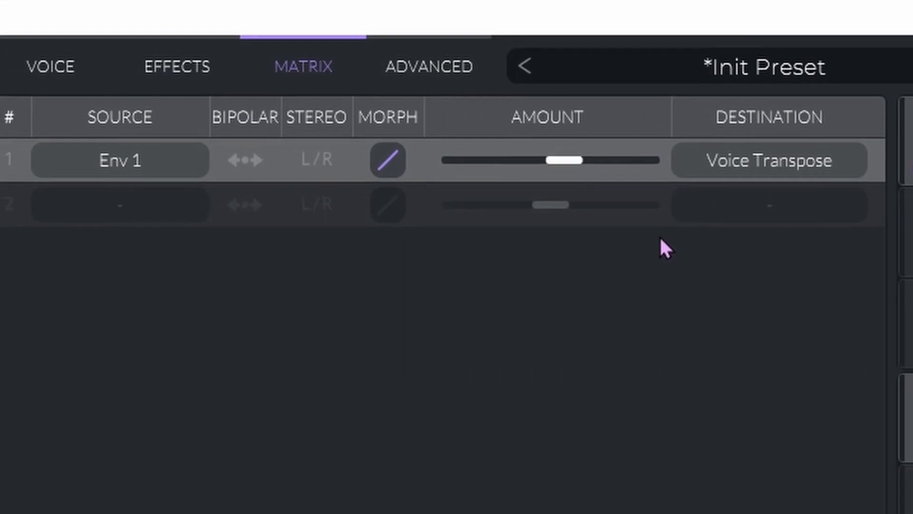
right_click(570, 157)
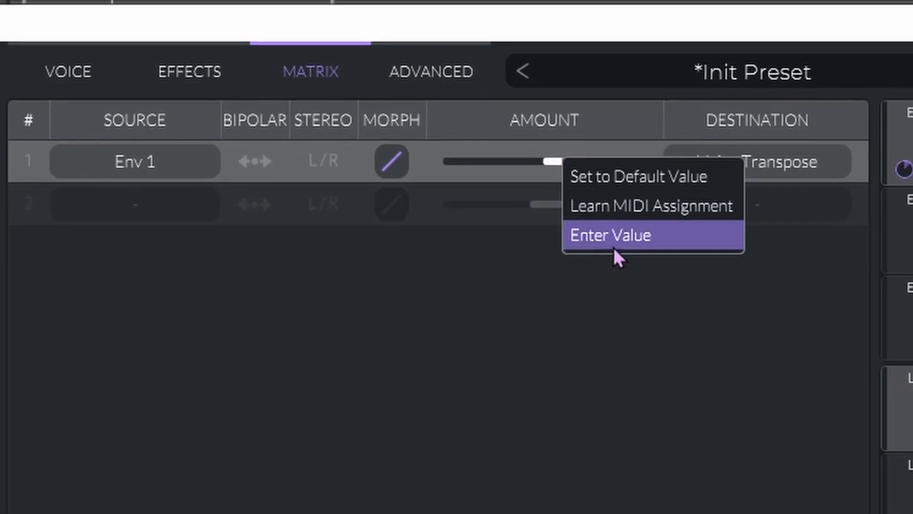
left_click(613, 247)
type("12")
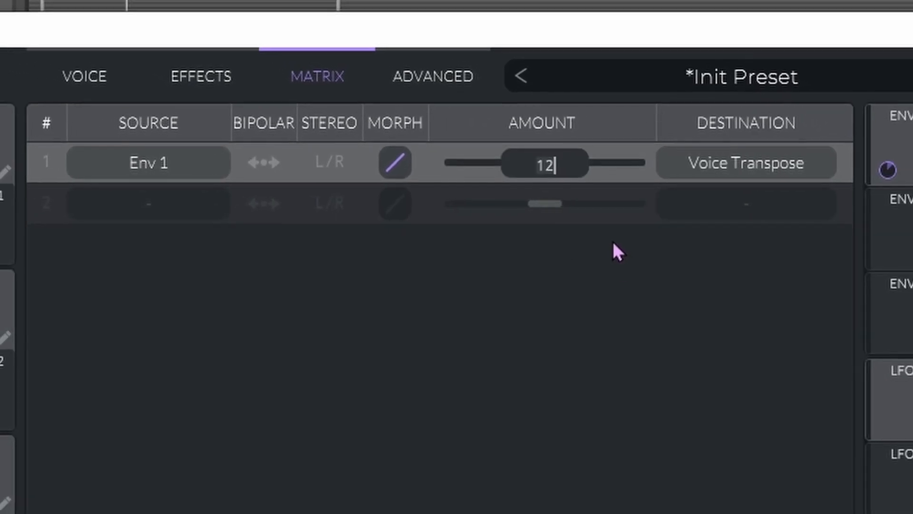
key("Return")
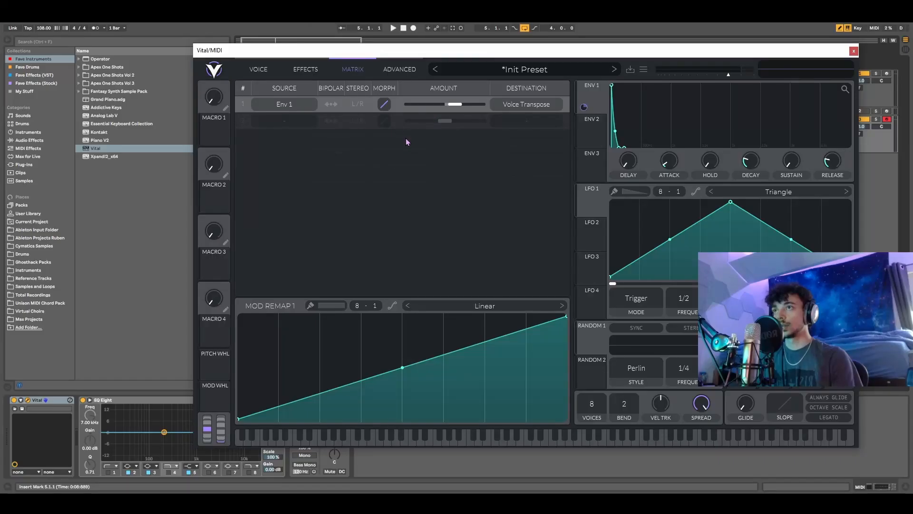
Step: Lower oscillator 1's transpose to -24 and raise its level to maximum
left_click(258, 70)
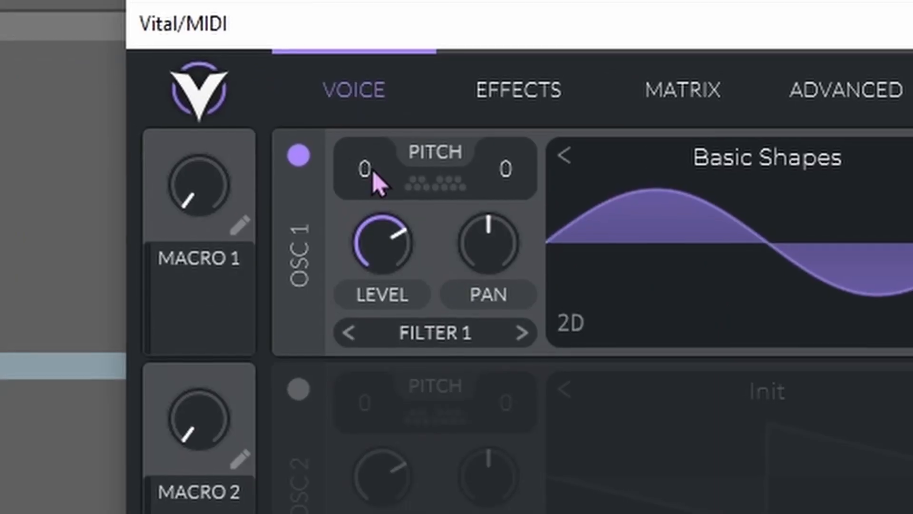
left_click_drag(260, 93, 264, 84)
left_click_drag(378, 163, 393, 243)
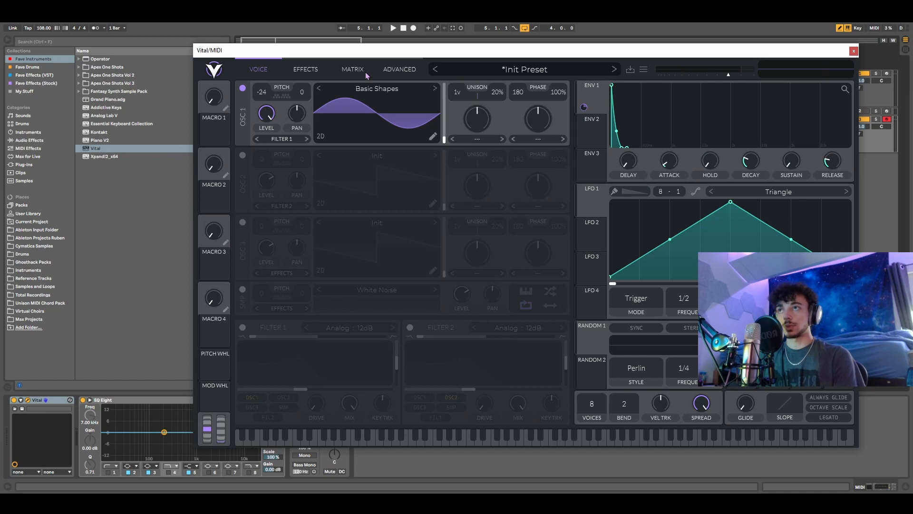
Step: Examine the sound in Vital's spectrum analysis and sweep EQ Eight band 2 across the low and mid frequencies
left_click(365, 69)
left_click(401, 69)
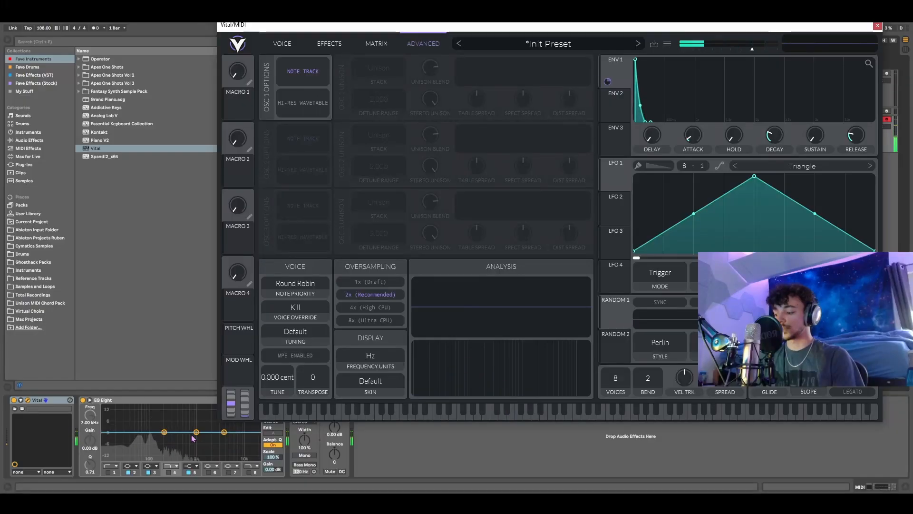
left_click_drag(164, 432, 142, 407)
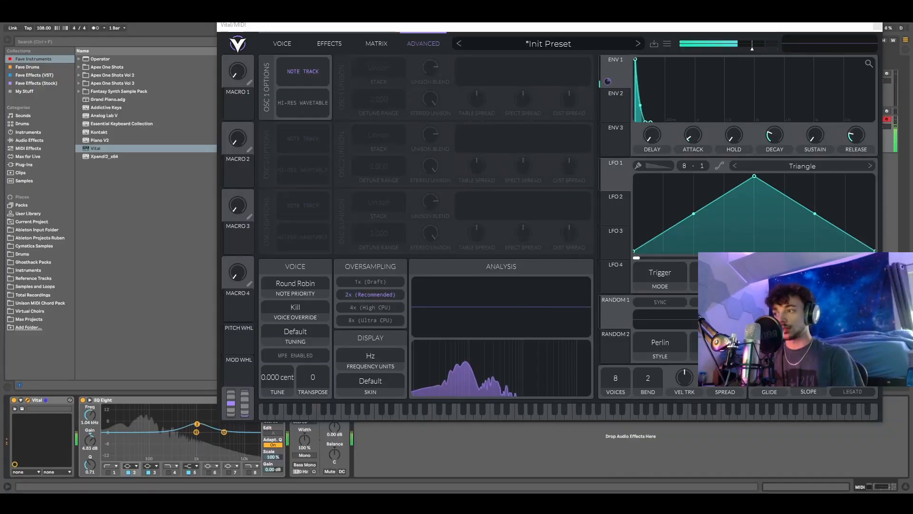
mouse_move(196, 423)
left_mouse_down()
mouse_move(198, 410)
mouse_move(189, 432)
left_mouse_up()
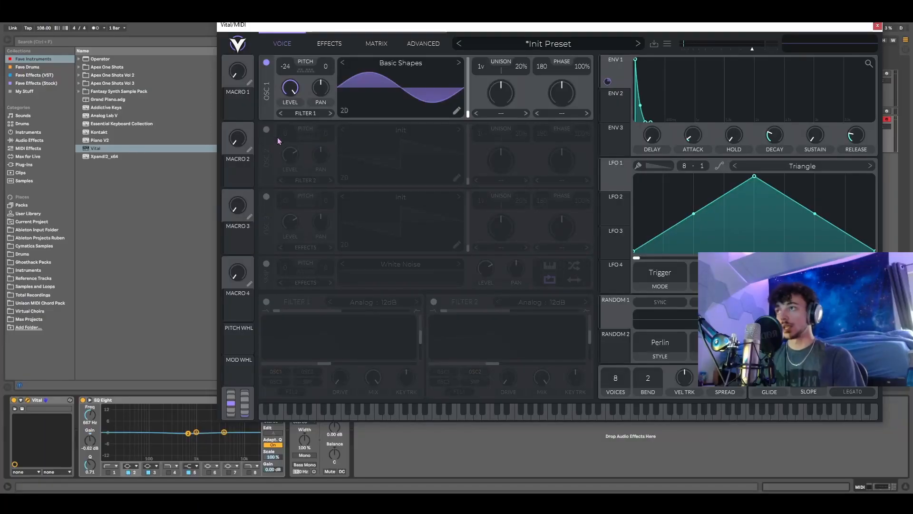
Step: Enable the White Noise sample source and reduce its level
left_click(266, 129)
left_click(266, 129)
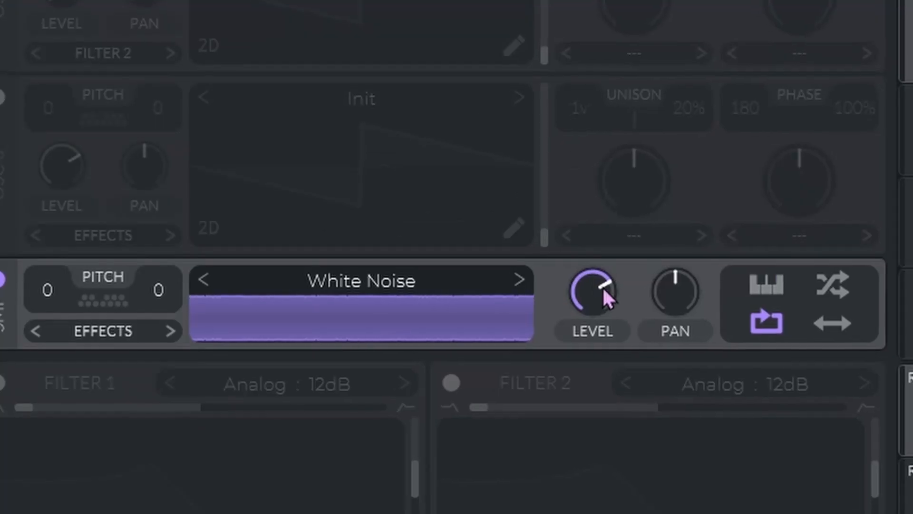
left_click_drag(490, 270, 485, 290)
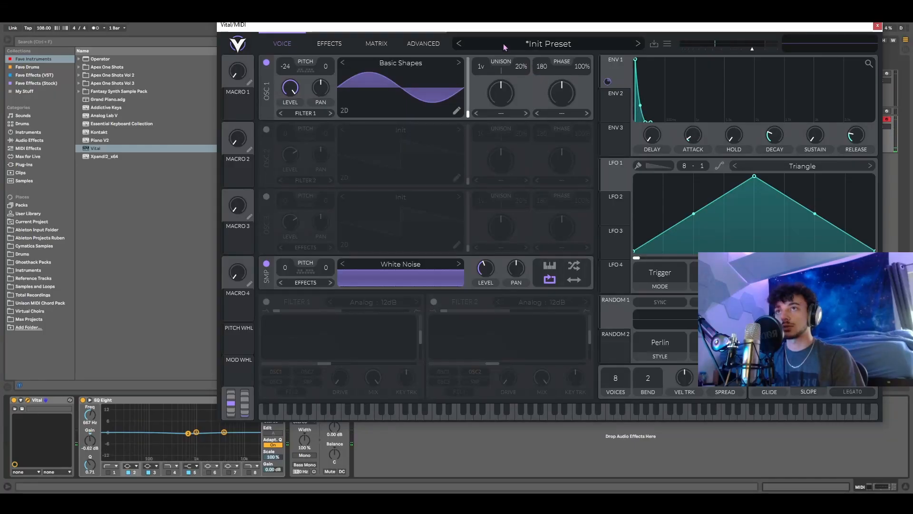
Step: Set the Env 1 to Voice Transpose modulation amount in the matrix to 0
left_click(423, 44)
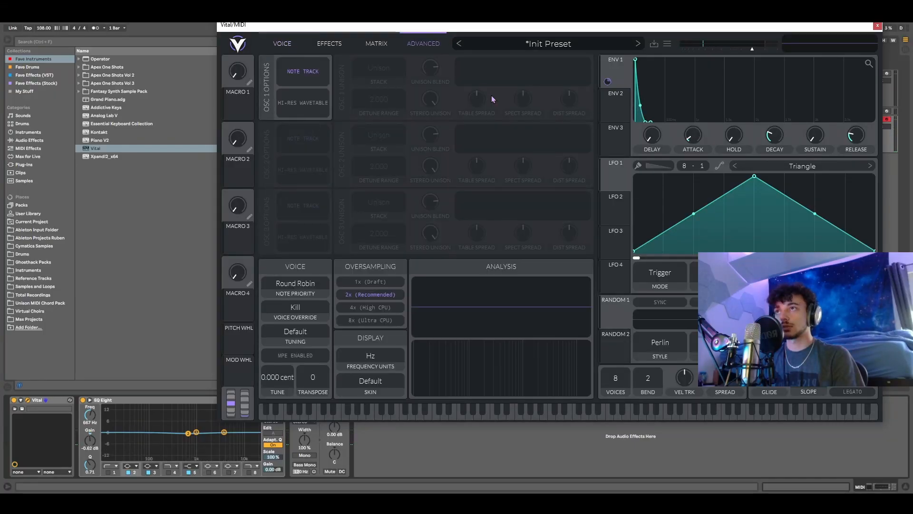
left_click(360, 39)
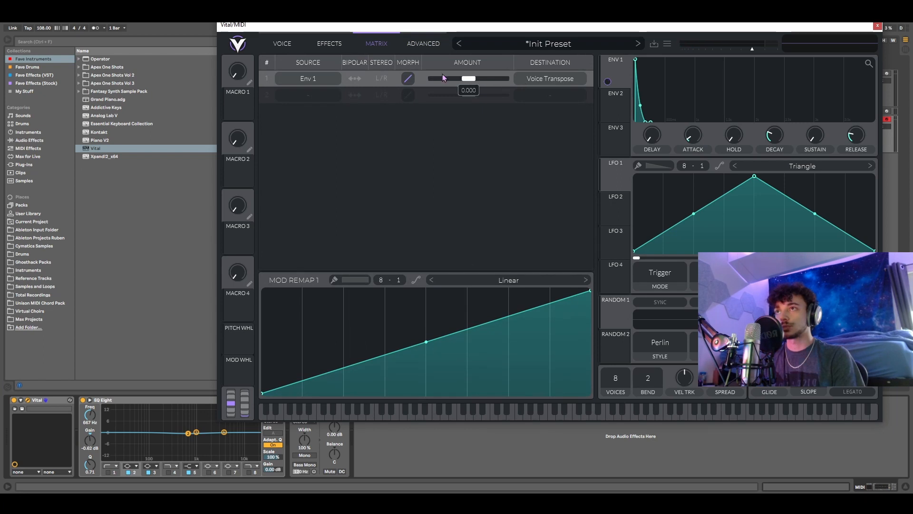
left_click(302, 50)
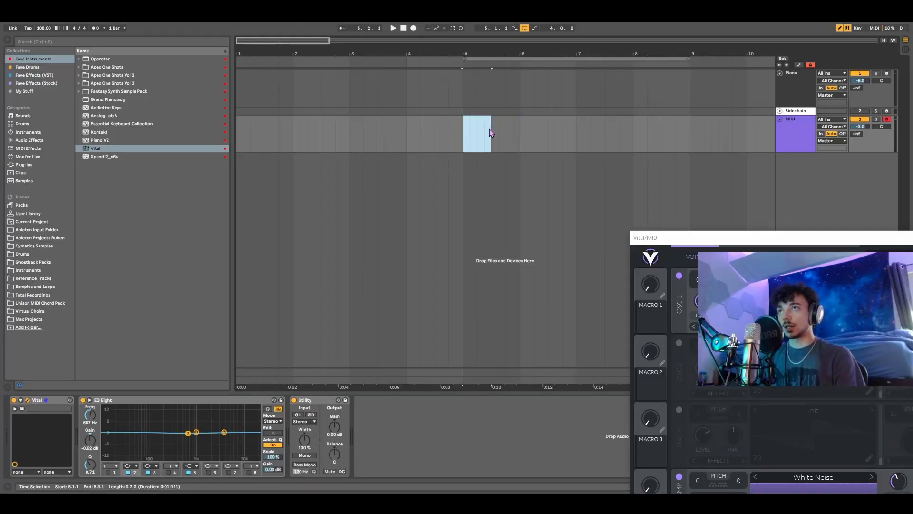
Step: Insert a two-beat MIDI clip at bar 5 on the MIDI track and draw a one-beat note in it
double_click(493, 130)
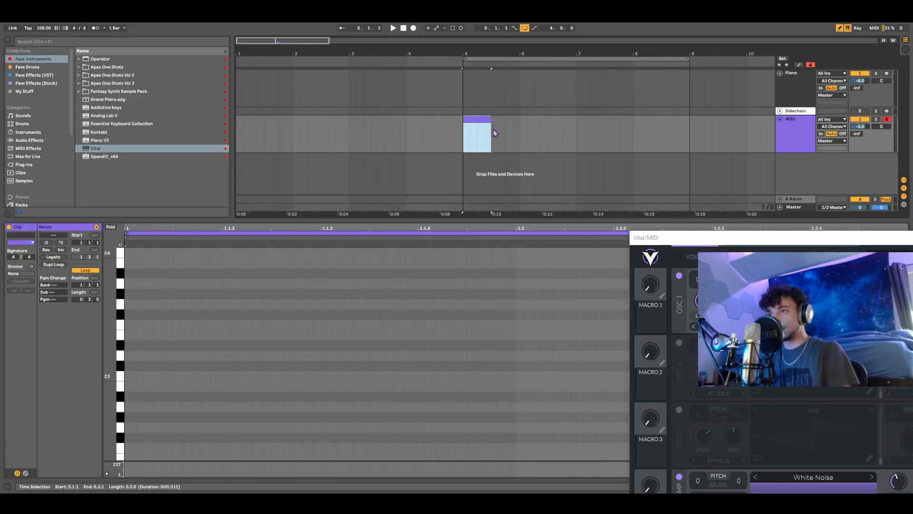
right_click(244, 341)
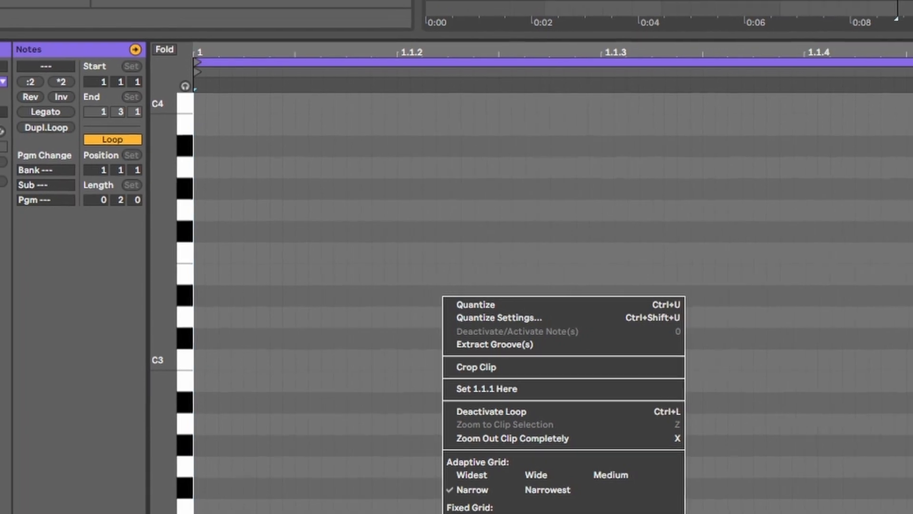
left_click(617, 513)
left_click(255, 363)
left_click(471, 131)
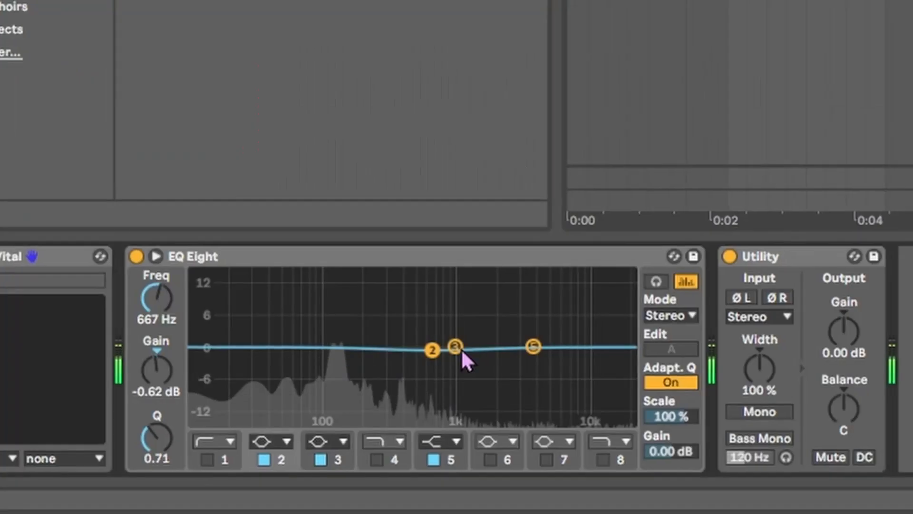
Step: Boost EQ Eight band 3 by 10.8 dB at 290 Hz on the Vital track
left_click_drag(457, 348, 309, 303)
double_click(143, 371)
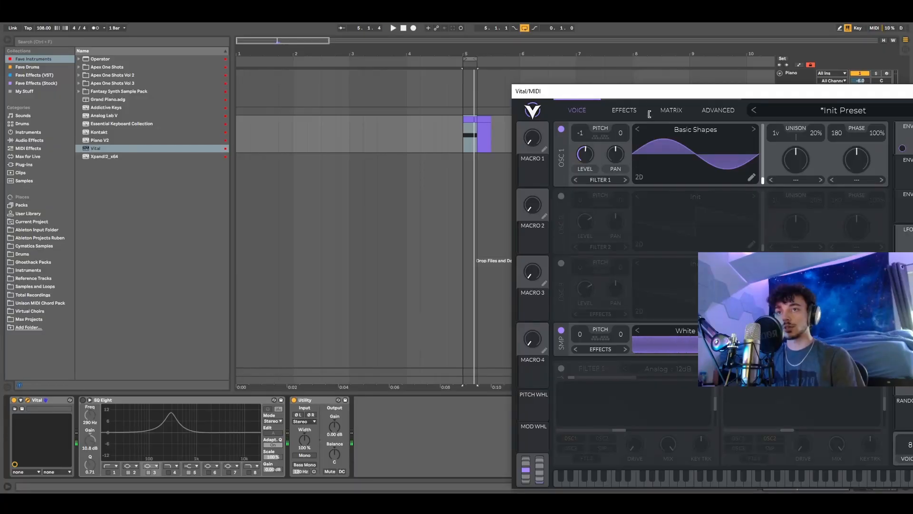
Step: Assign Envelope 2 to modulate the level of the White Noise sample
left_click_drag(670, 91, 505, 108)
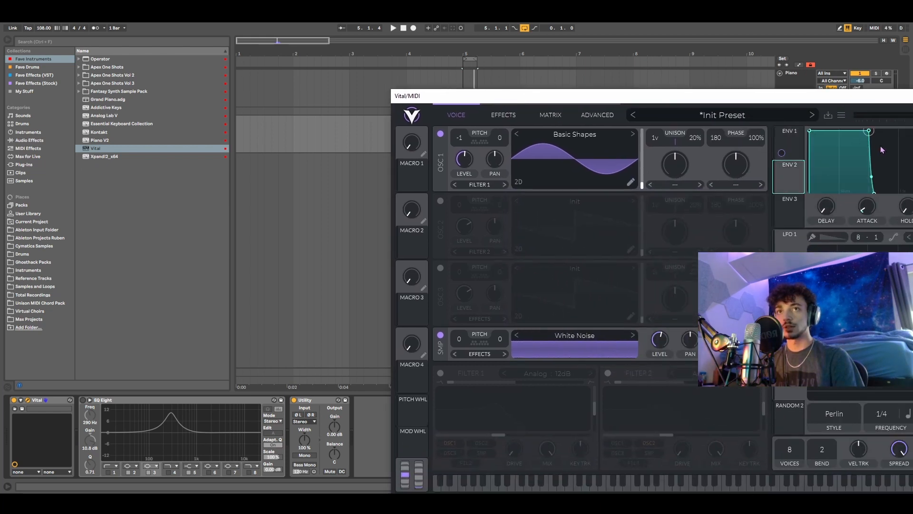
left_click_drag(782, 175, 666, 356)
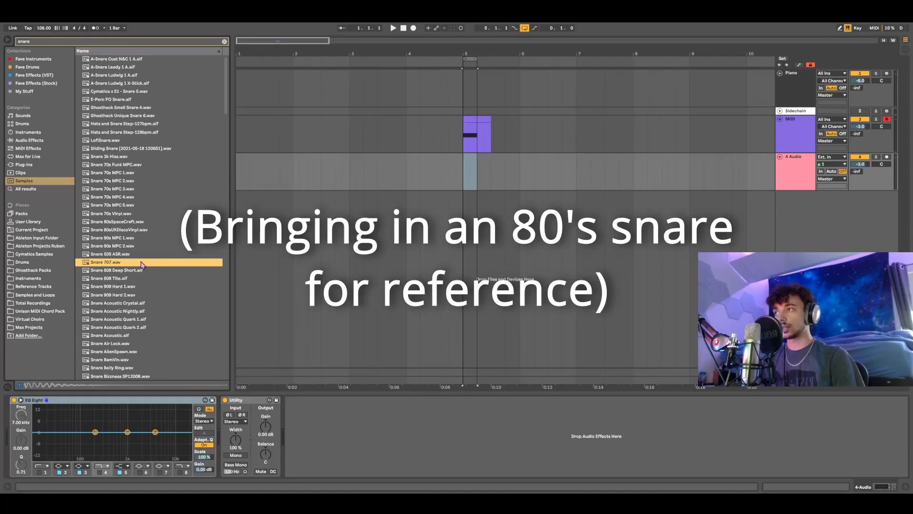
Step: Place Snare 505 ASR.wav at bar 5 on the audio track and examine its low and high frequencies with EQ Eight band sweeps
left_click(138, 256)
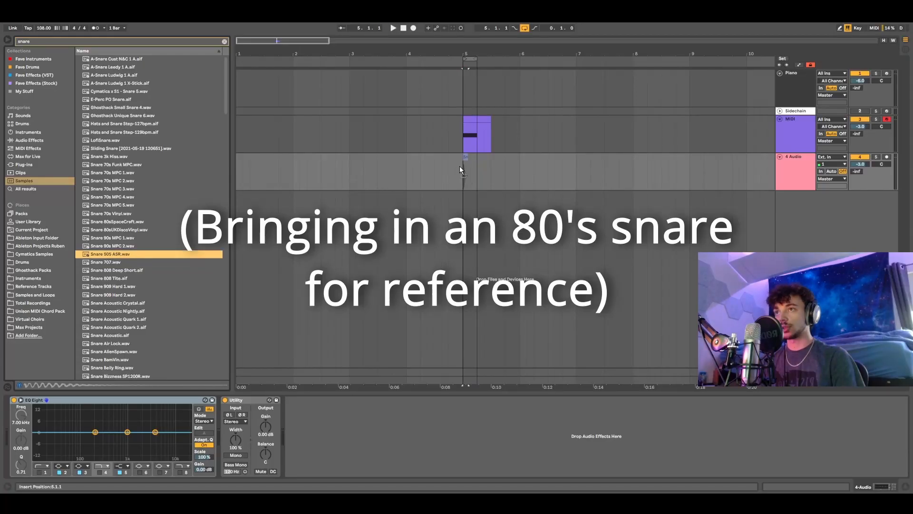
left_click_drag(459, 167, 461, 168)
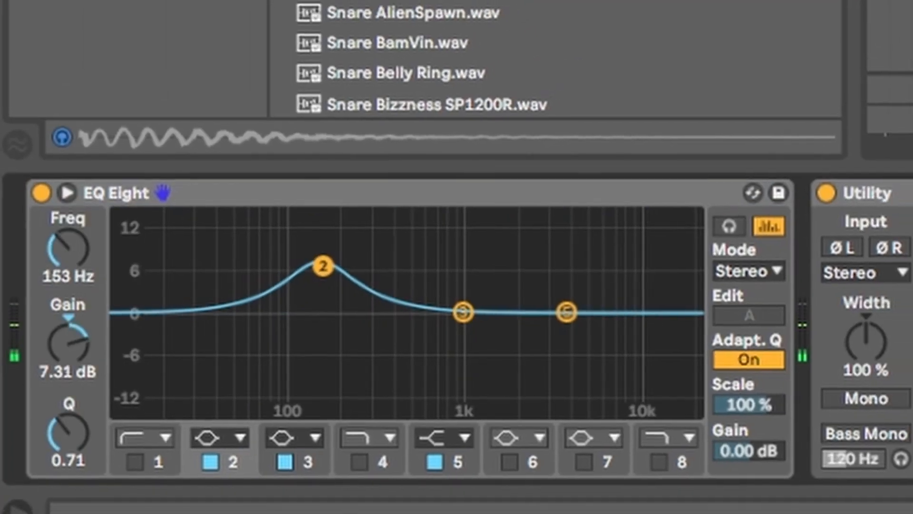
left_click_drag(323, 266, 316, 247)
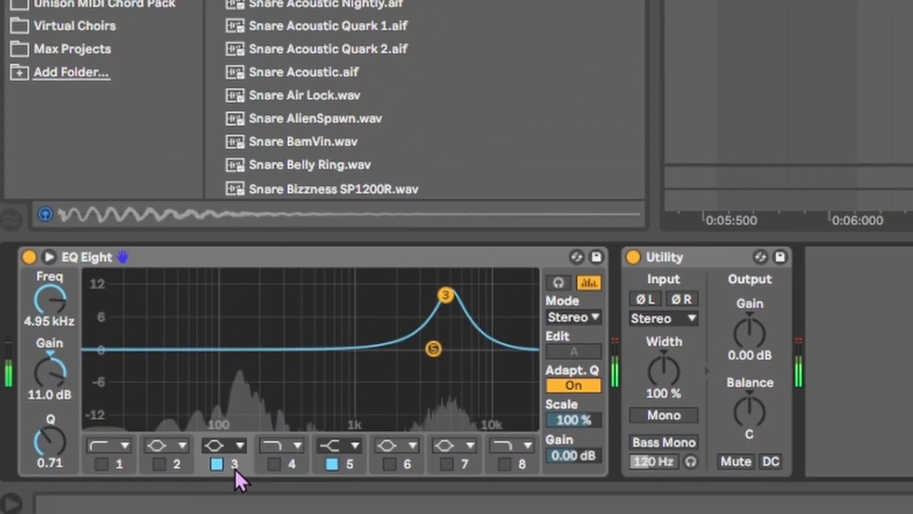
left_click(217, 463)
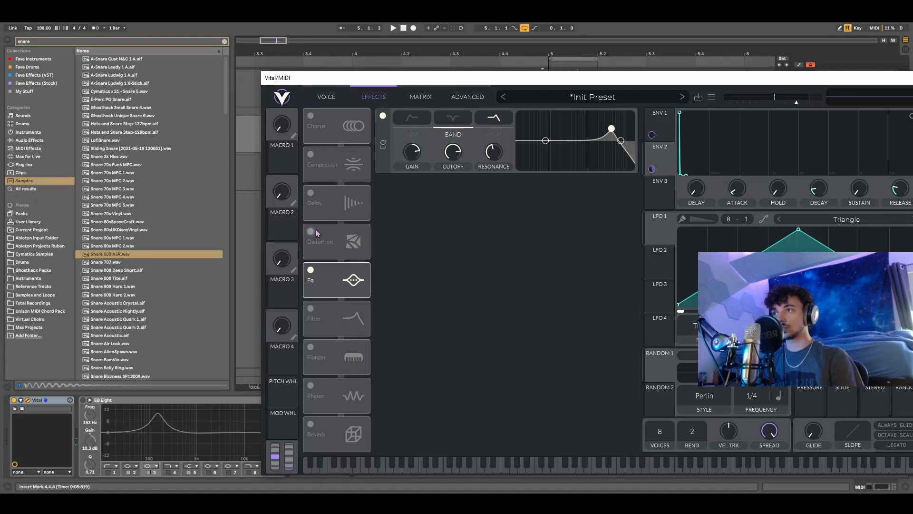
Step: Turn on Vital's Distortion effect with the Soft Clip type and reposition the plugin window over the arrangement
left_click(310, 232)
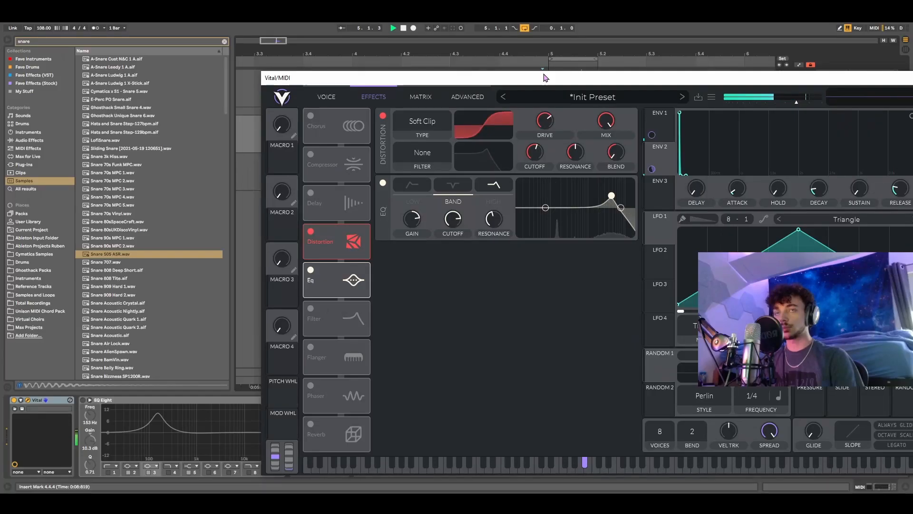
left_click_drag(545, 77, 650, 276)
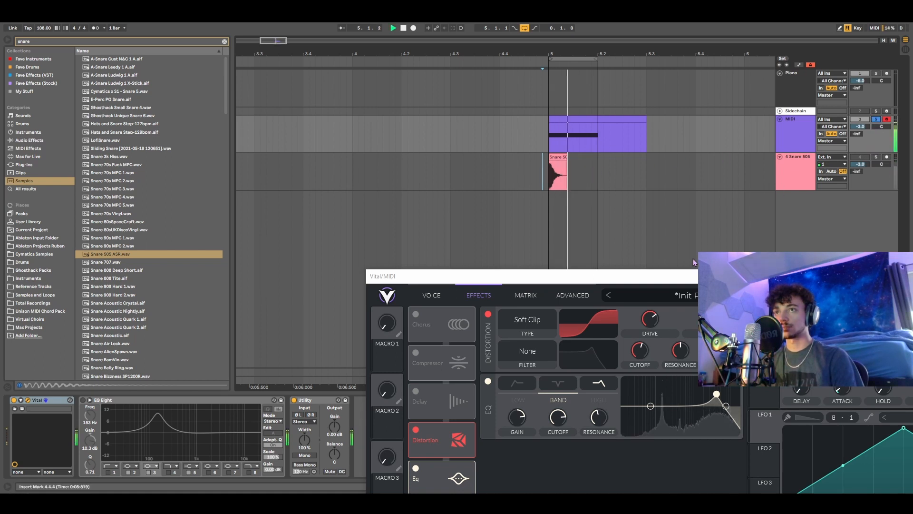
left_click_drag(694, 276, 701, 157)
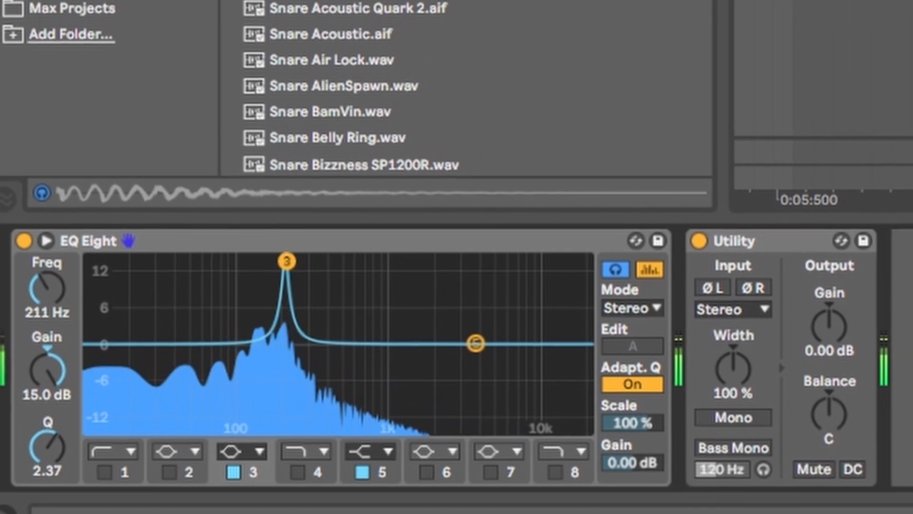
Step: Sweep EQ Eight band 3's 15 dB boost down to 144 Hz to examine the synthesized snare's low resonance
left_click_drag(300, 251, 272, 271)
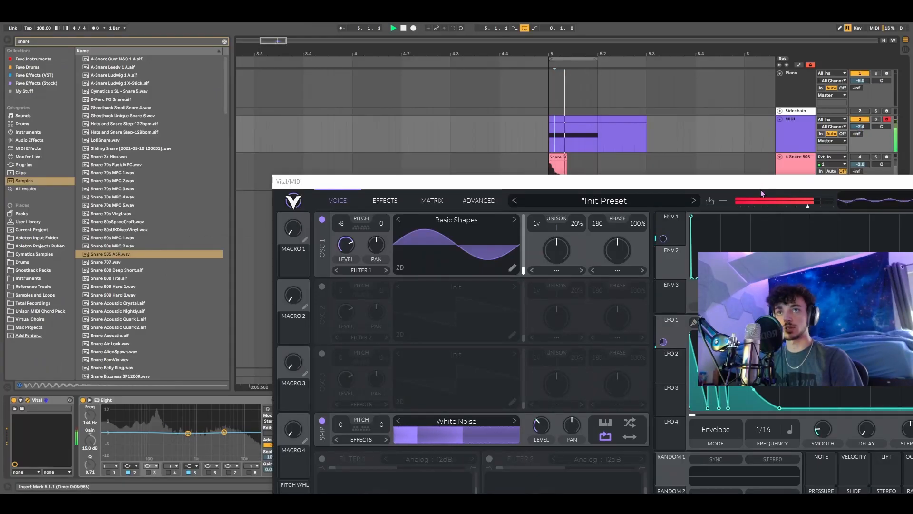
Step: Freeze and flatten the MIDI track to render the synthesized snare as audio
left_click_drag(761, 182, 715, 126)
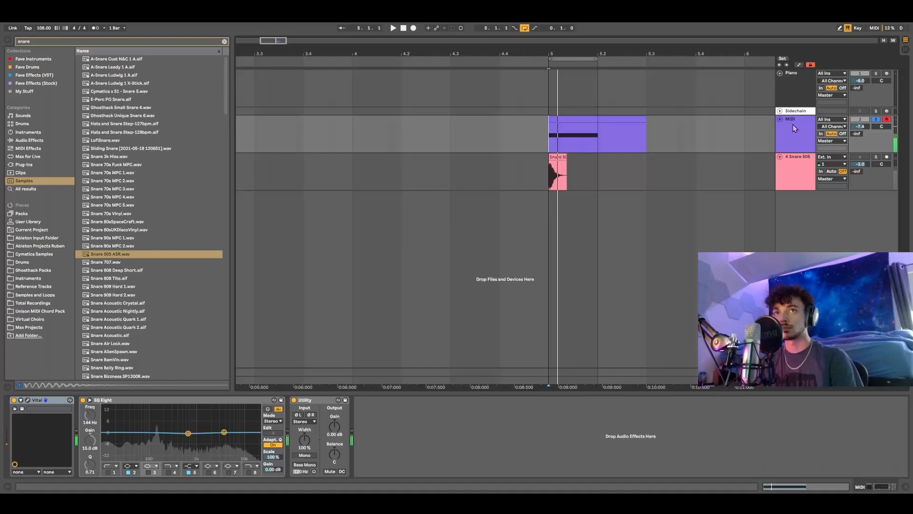
right_click(793, 126)
left_click(802, 188)
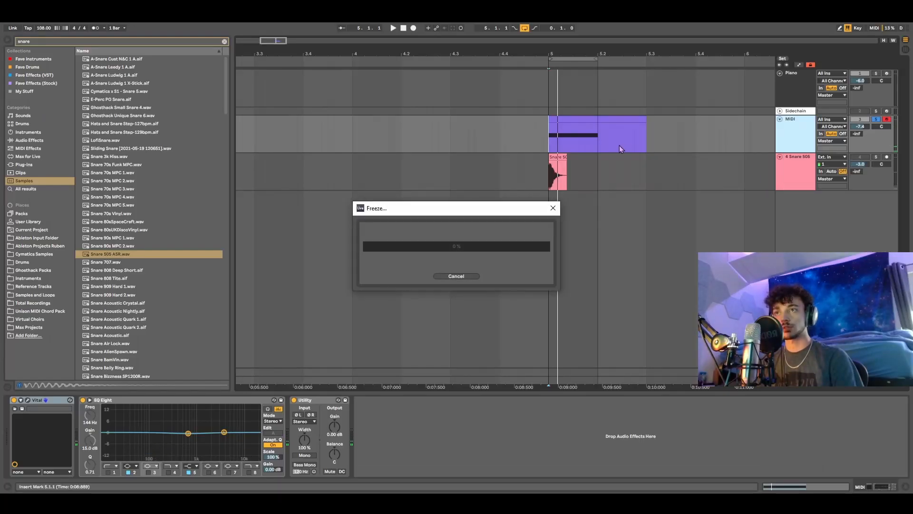
left_click(551, 305)
right_click(802, 131)
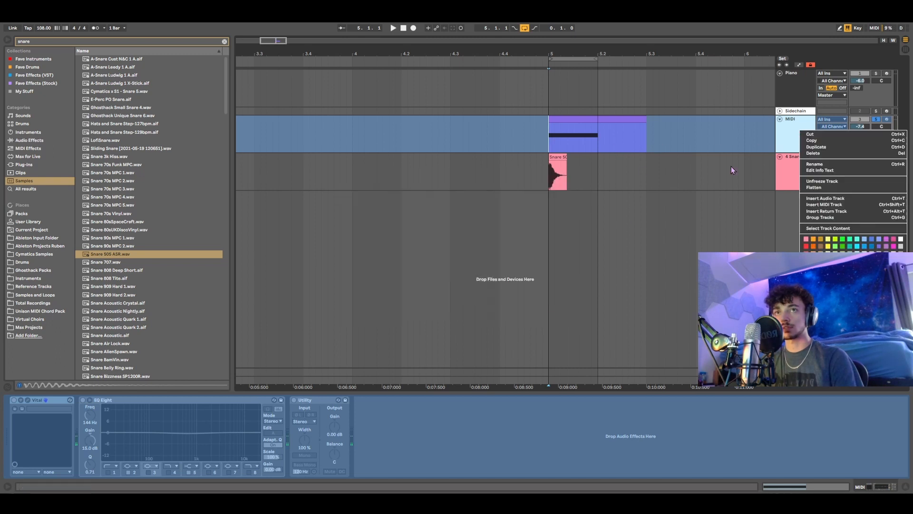
left_click(818, 189)
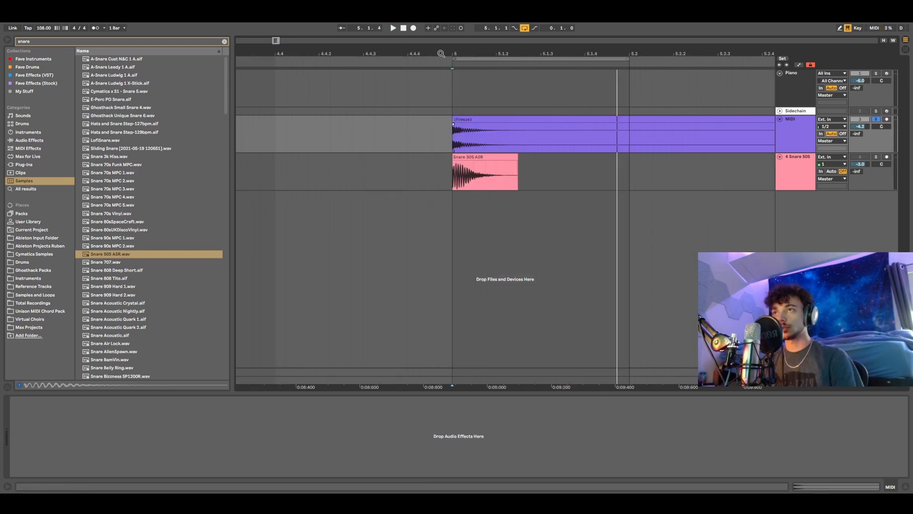
Step: Examine the Snare 505 ASR waveform closely against the rendered snare directly above it in the arrangement
left_click_drag(276, 40, 267, 43)
left_click_drag(332, 167, 316, 167)
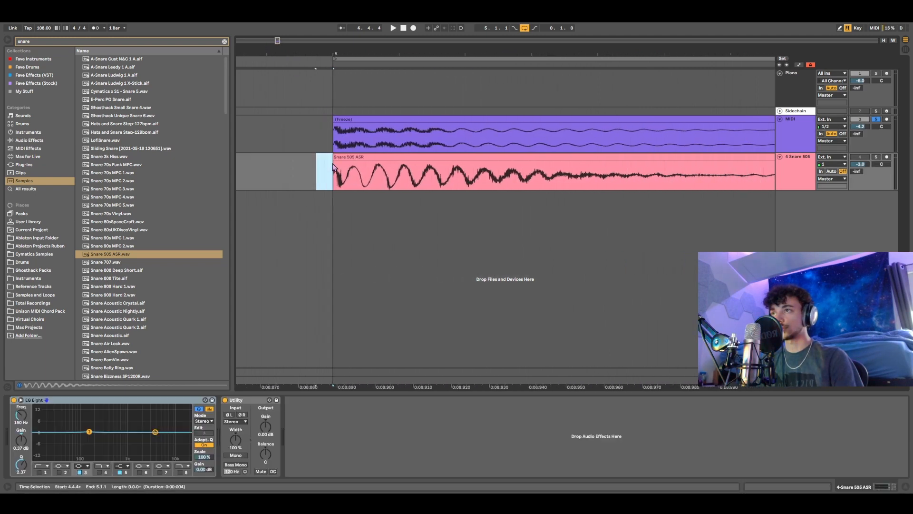
left_click(384, 142)
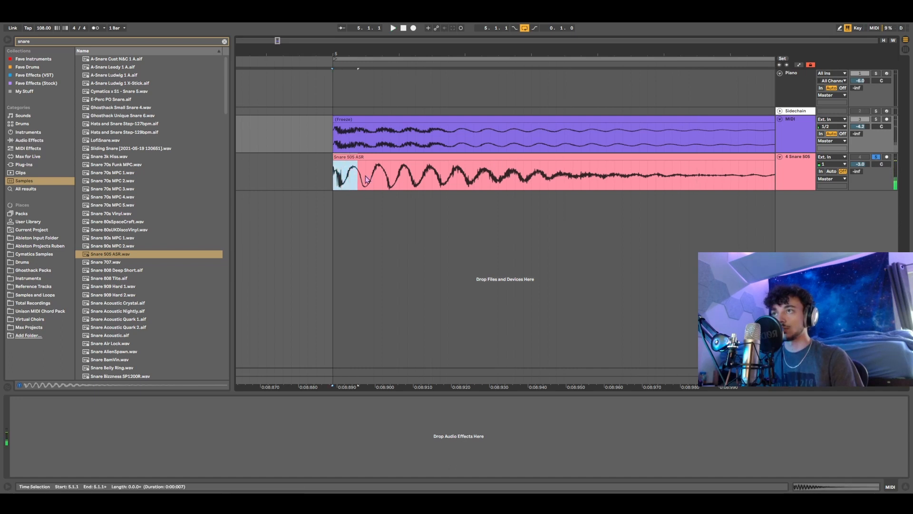
left_click_drag(365, 178, 580, 183)
left_click_drag(432, 173, 656, 184)
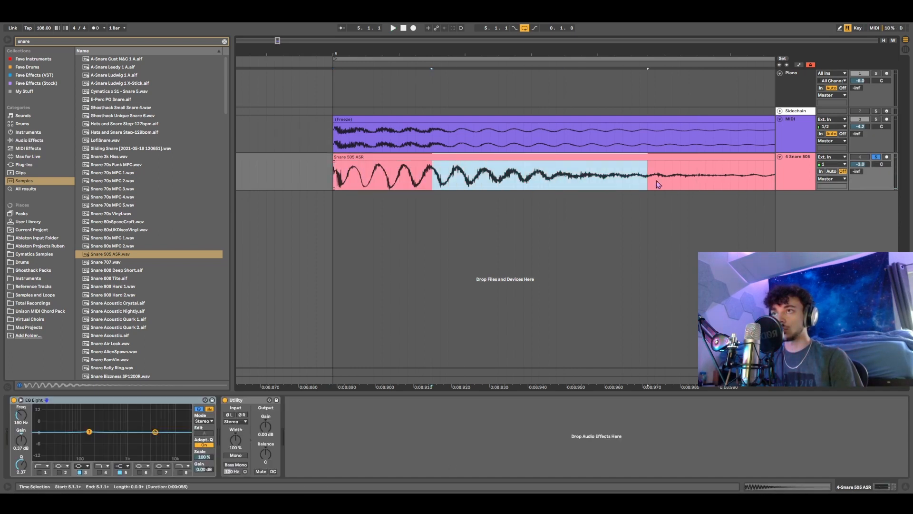
left_click_drag(425, 172, 650, 180)
left_click_drag(425, 182, 615, 177)
Step: Inspect the Snare 505 ASR and frozen snare waveforms in detail, and play back the frozen snare
double_click(516, 157)
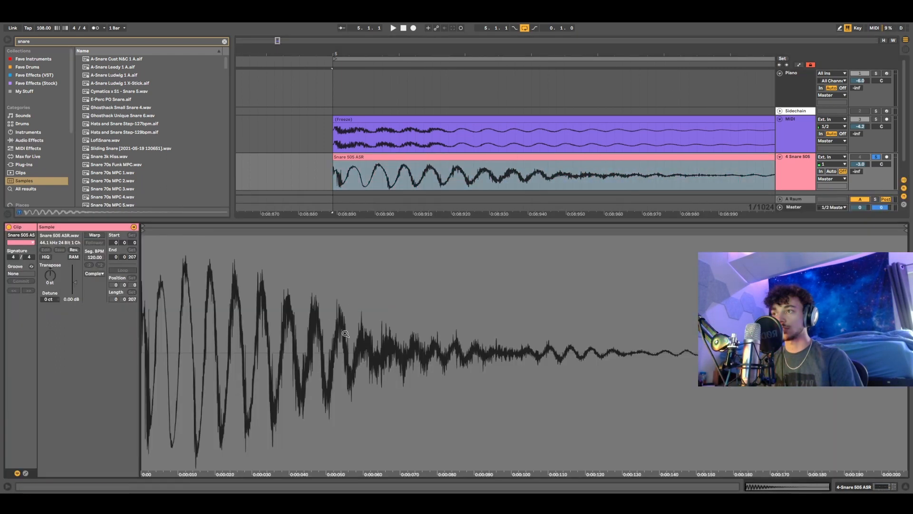
mouse_move(345, 334)
left_mouse_down()
mouse_move(334, 398)
mouse_move(336, 304)
left_mouse_up()
left_click(426, 129)
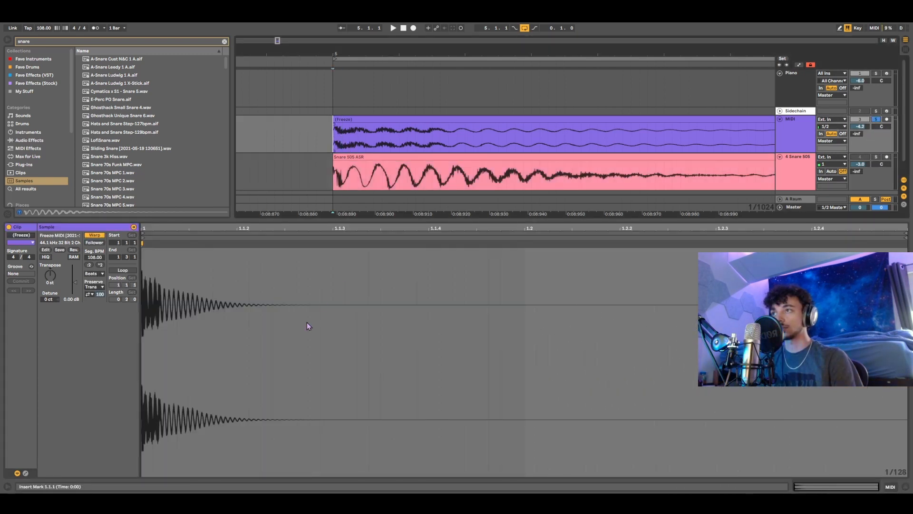
left_click(223, 321)
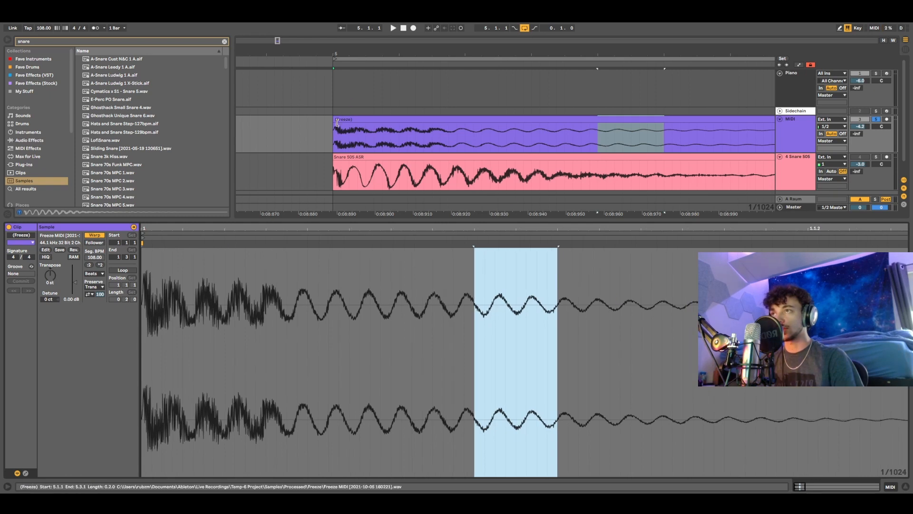
left_click(338, 123)
key("space")
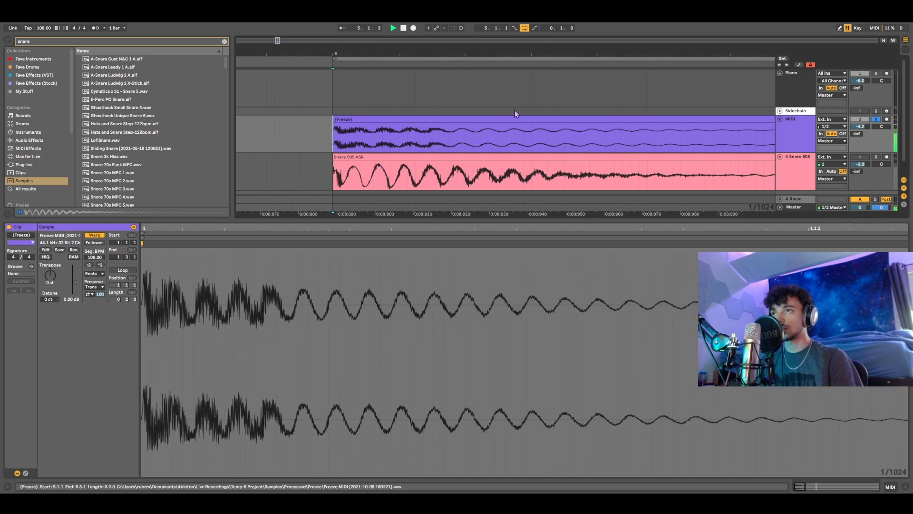
Step: Reopen Vital on the MIDI track, lengthen the envelope's decay, and set the White Noise level to 0.047
left_click(799, 143)
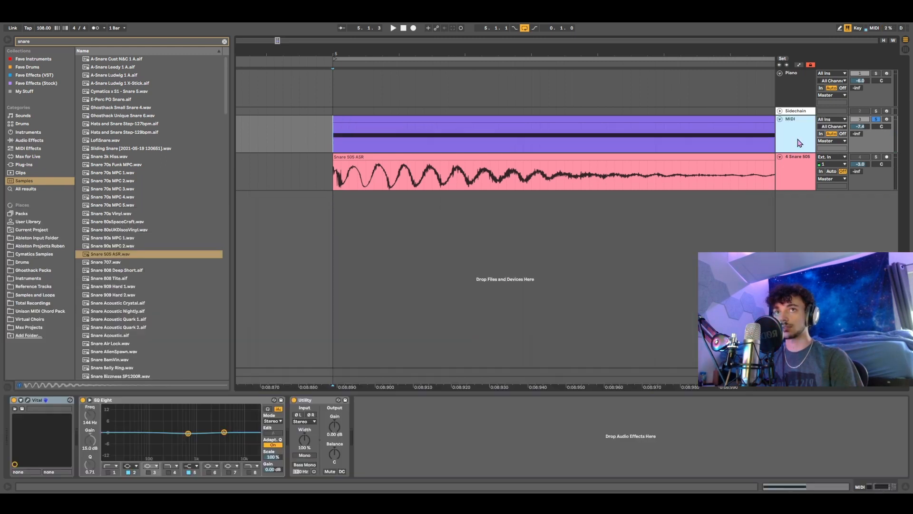
left_click(28, 400)
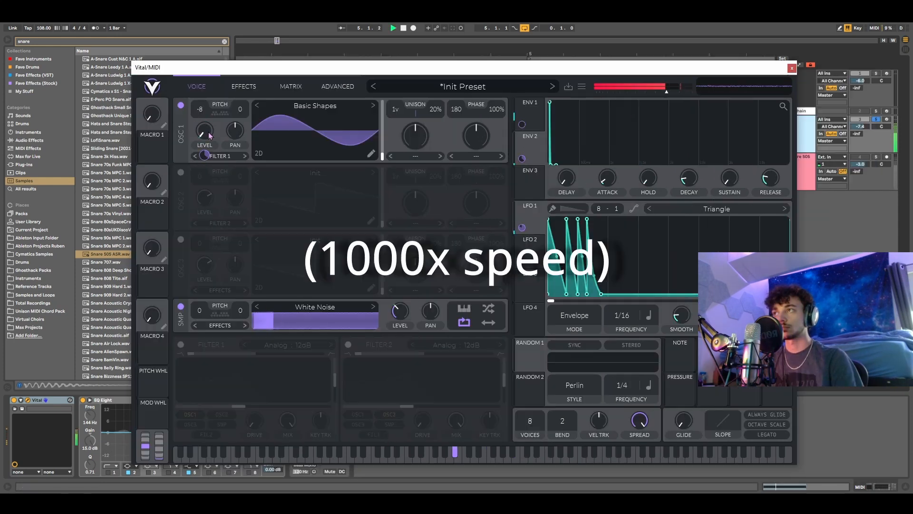
left_click_drag(685, 175, 685, 164)
left_click_drag(400, 311, 400, 321)
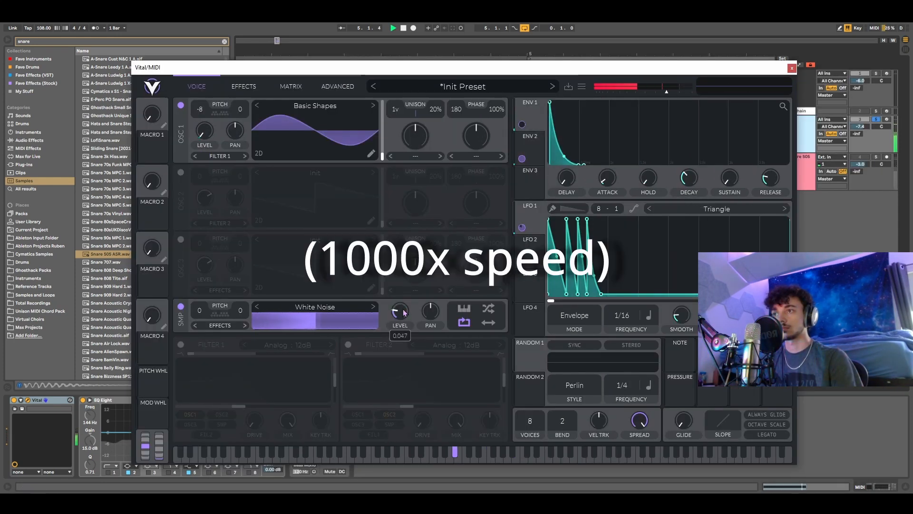
Step: Turn on Vital's Filter 1, route the White Noise sample into it, and adjust its resonance and filter type
left_click(181, 344)
left_click(222, 424)
left_click_drag(334, 379, 335, 399)
left_click(331, 344)
Step: Lower Envelope 3's sustain, shorten its decay, and assign it to modulate the Filter 1 cutoff
left_click(530, 183)
left_click_drag(730, 178, 730, 214)
left_click_drag(689, 178, 689, 190)
left_click_drag(529, 183, 247, 407)
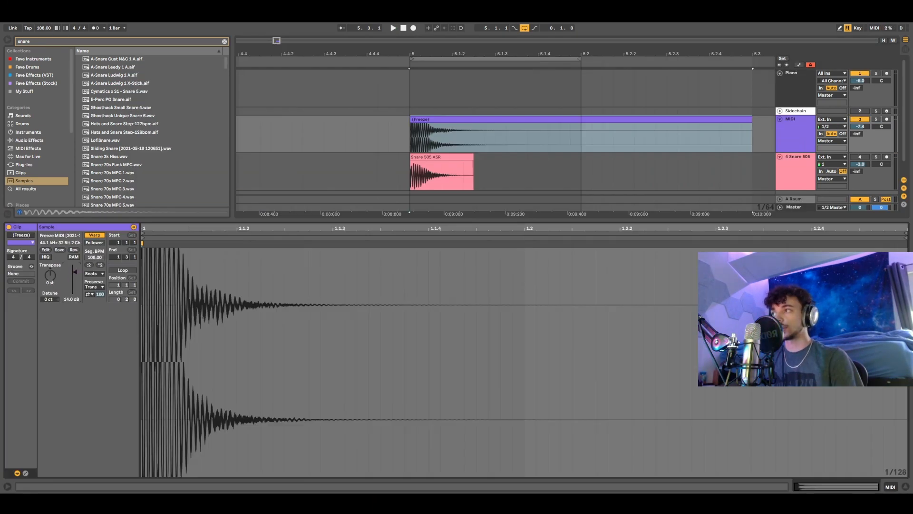
Step: Set the frozen snare clip's gain to 0.00 dB and compare its waveform with Snare 505 ASR
left_click_drag(74, 272, 74, 283)
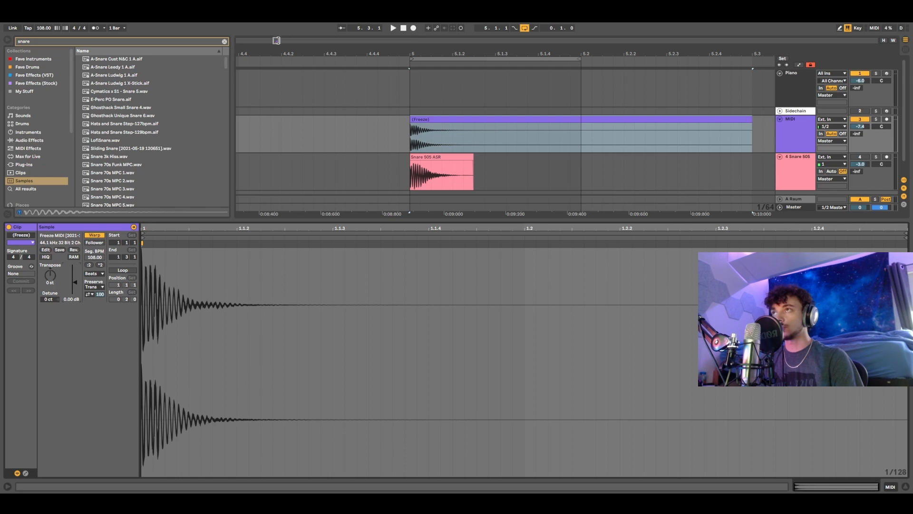
left_click_drag(278, 41, 278, 95)
left_click(386, 149)
left_click(409, 165)
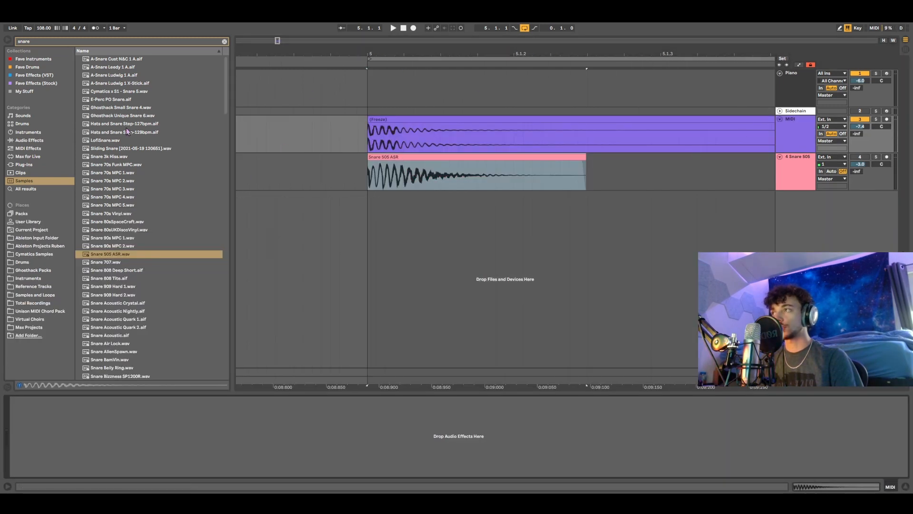
Step: Clear the browser's snare search and browse the Audio Effects for devices to process the snare
left_click(41, 124)
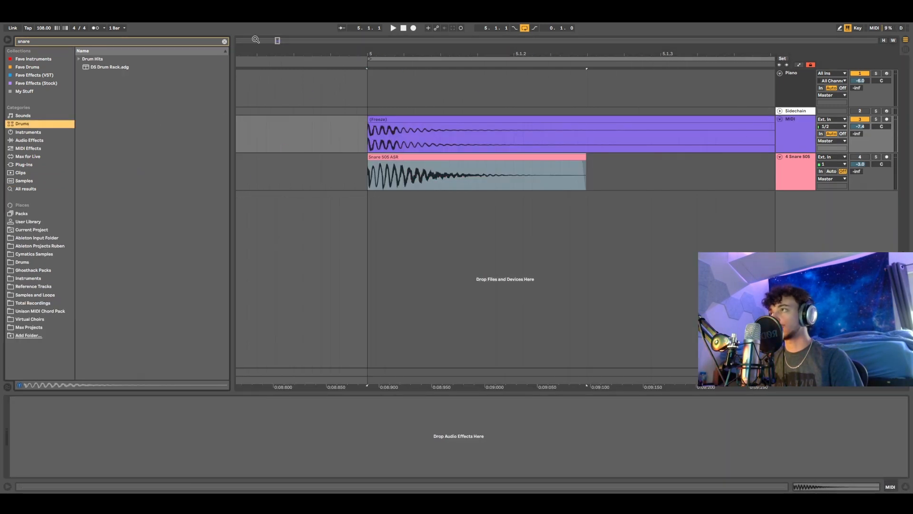
left_click(224, 42)
left_click(42, 142)
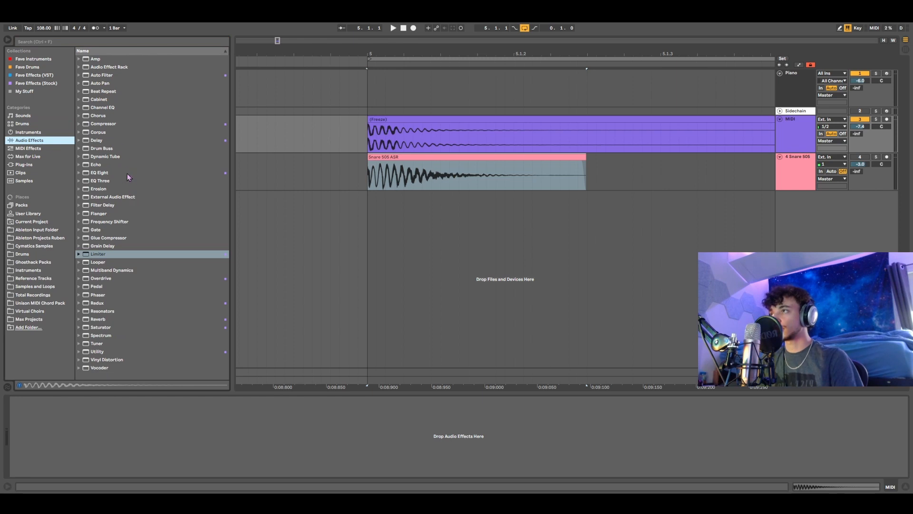
left_click(101, 116)
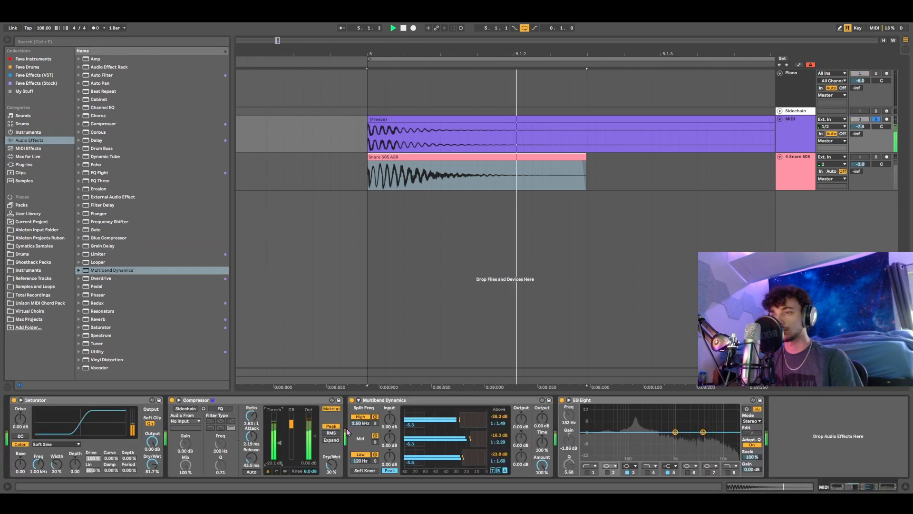
Step: Stop playback and freeze the MIDI track with its Saturator, Compressor, Multiband Dynamics and EQ Eight chain
key("space")
right_click(787, 133)
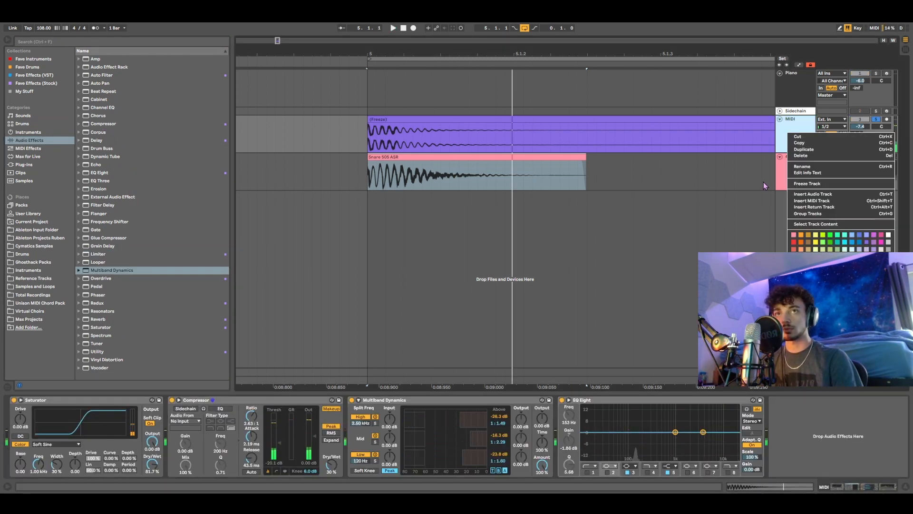
left_click(804, 185)
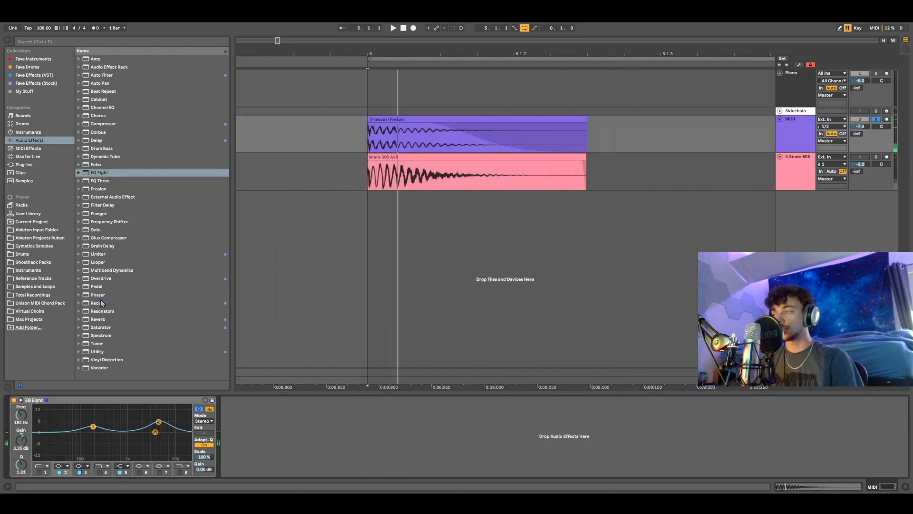
Step: Add Overdrive after EQ Eight and a Glue Compressor to the MIDI track's effects chain
left_click_drag(94, 282, 127, 275)
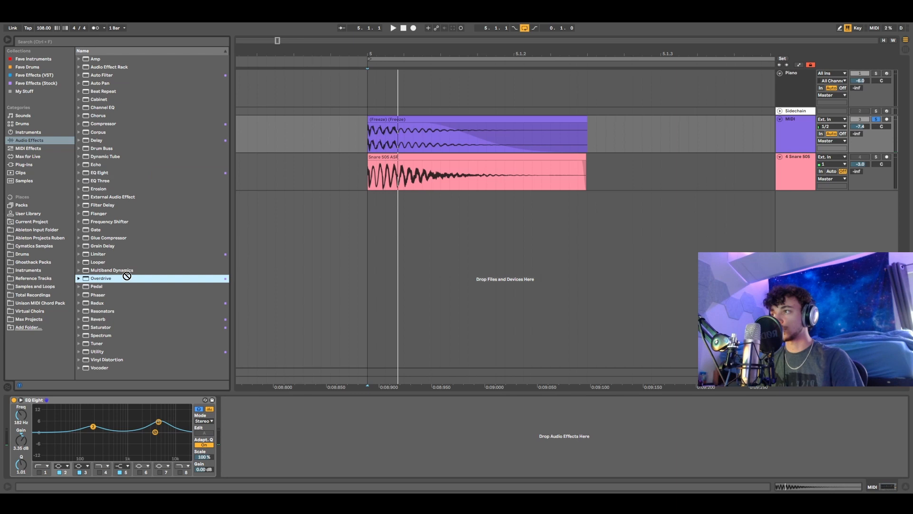
left_click_drag(217, 414, 253, 421)
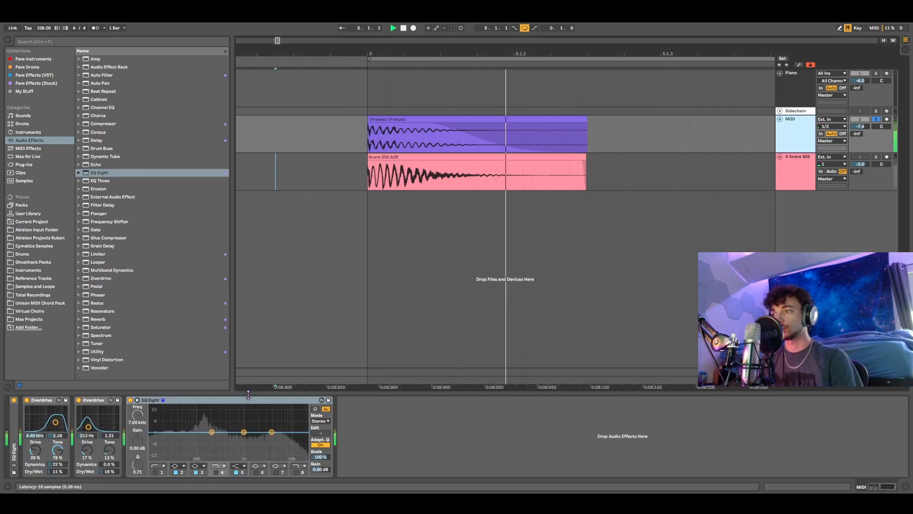
left_click(100, 239)
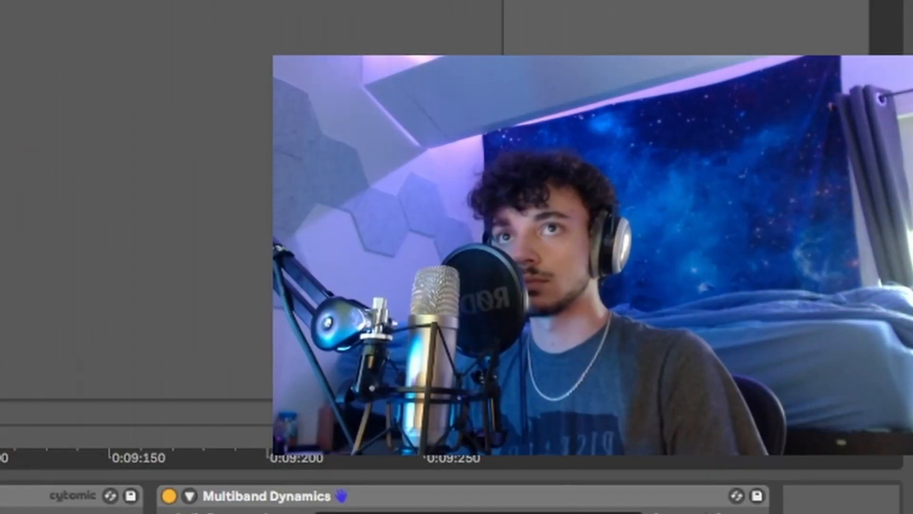
Step: Freeze and flatten the MIDI track to print its EQ, Overdrive, Glue Compressor and Multiband Dynamics processing
right_click(293, 1)
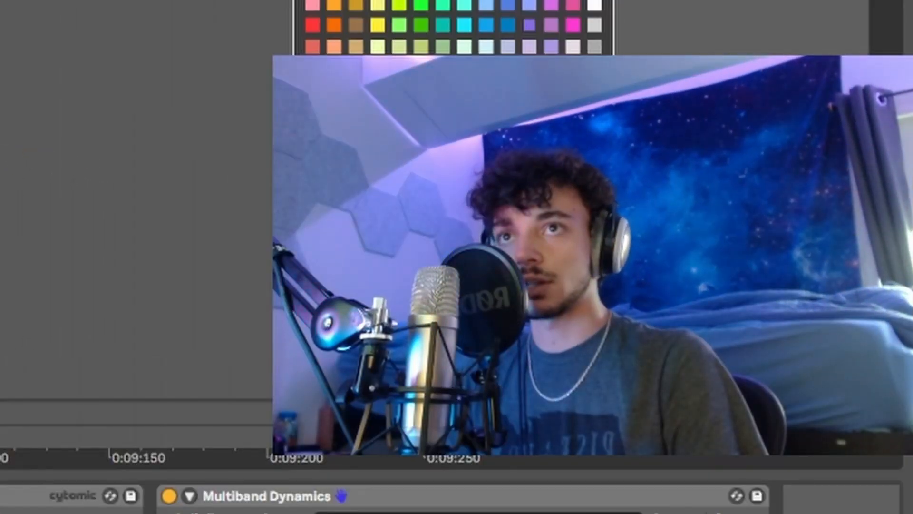
left_click(706, 170)
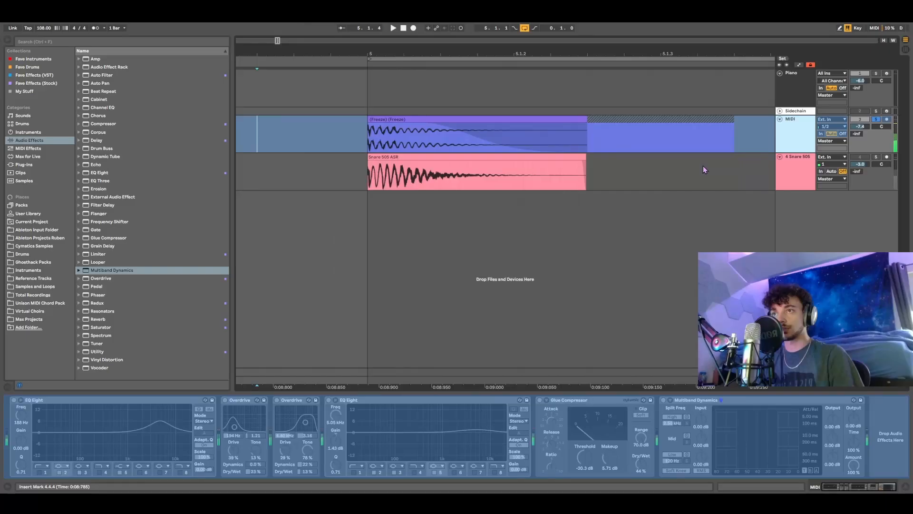
right_click(800, 126)
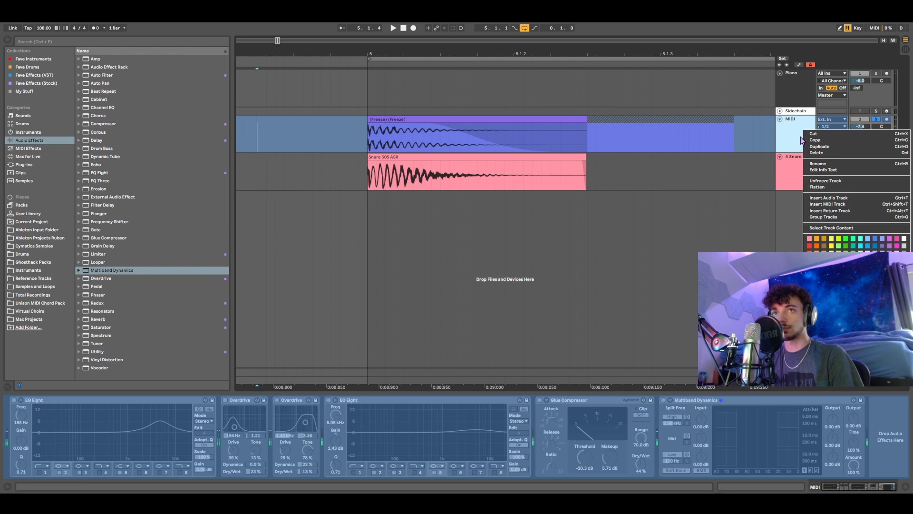
left_click(814, 189)
left_click(365, 141)
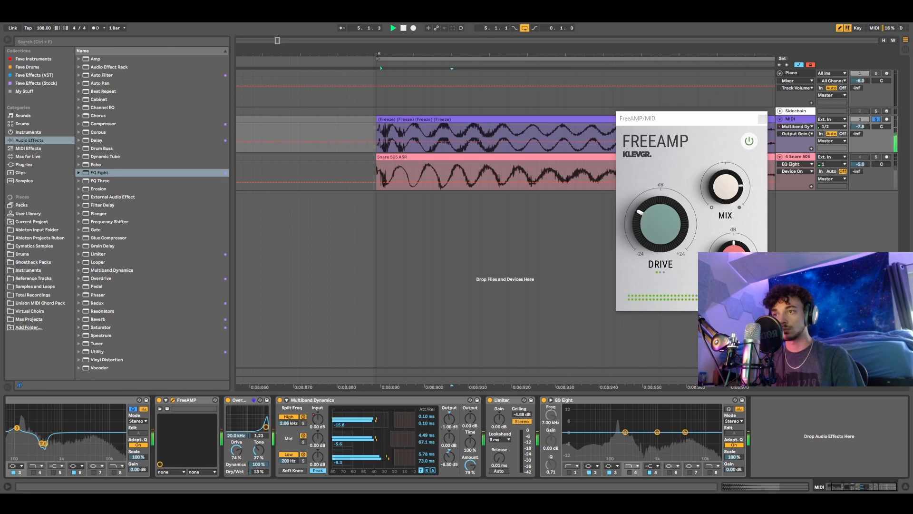
Step: Close the FreeAMP window, stop playback, and freeze the MIDI track with its new effects chain
left_click(762, 119)
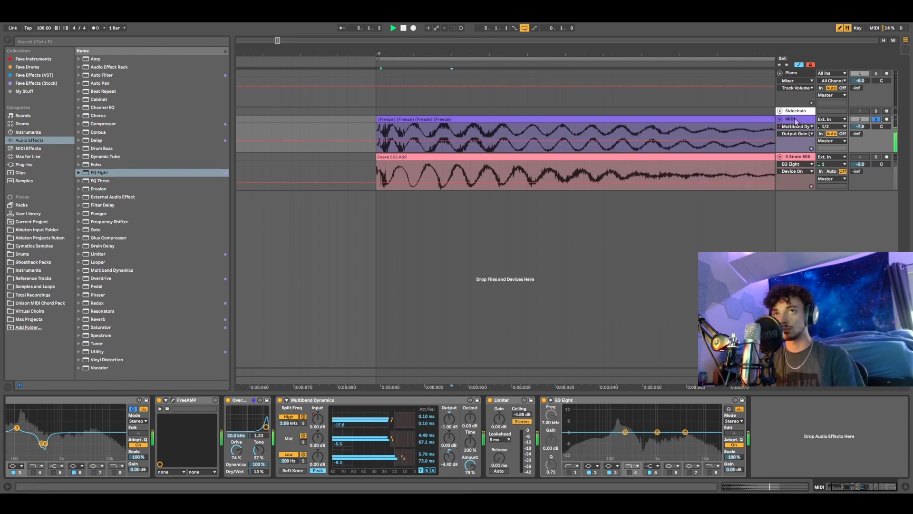
key("space")
right_click(801, 121)
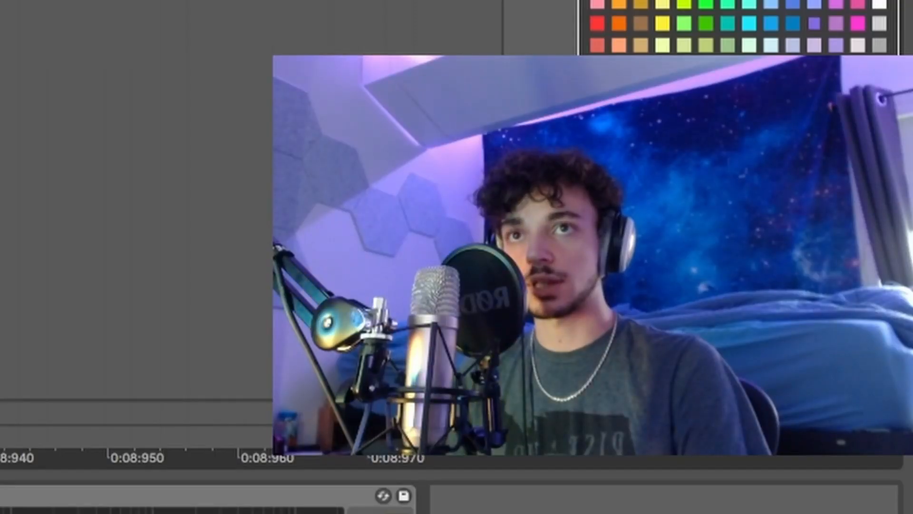
left_click(666, 1)
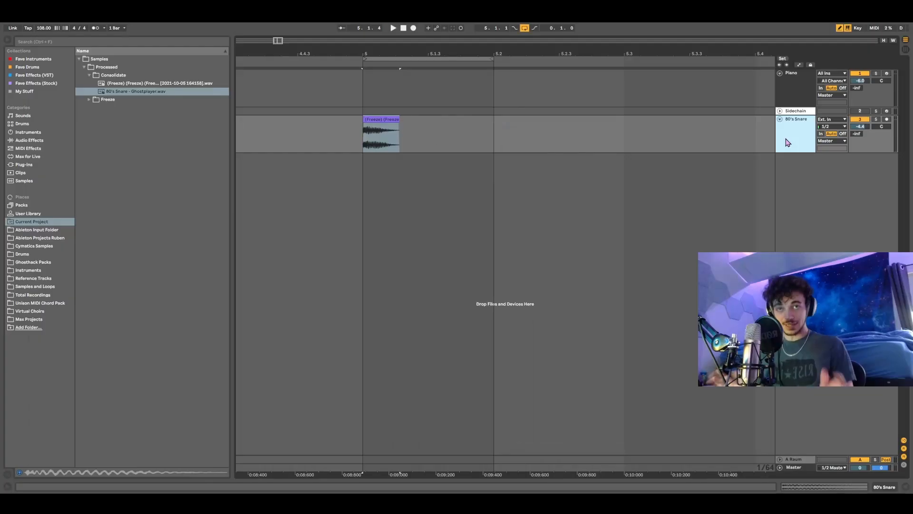
right_click(798, 141)
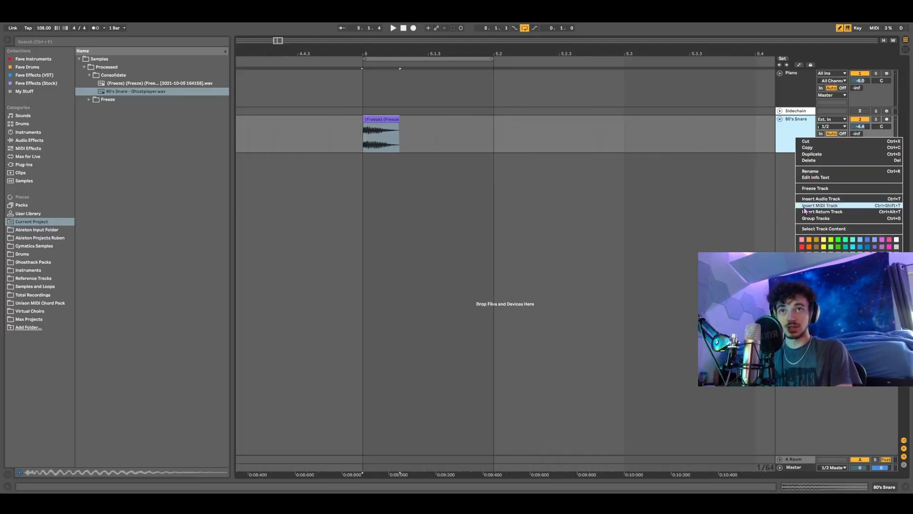
left_click(438, 146)
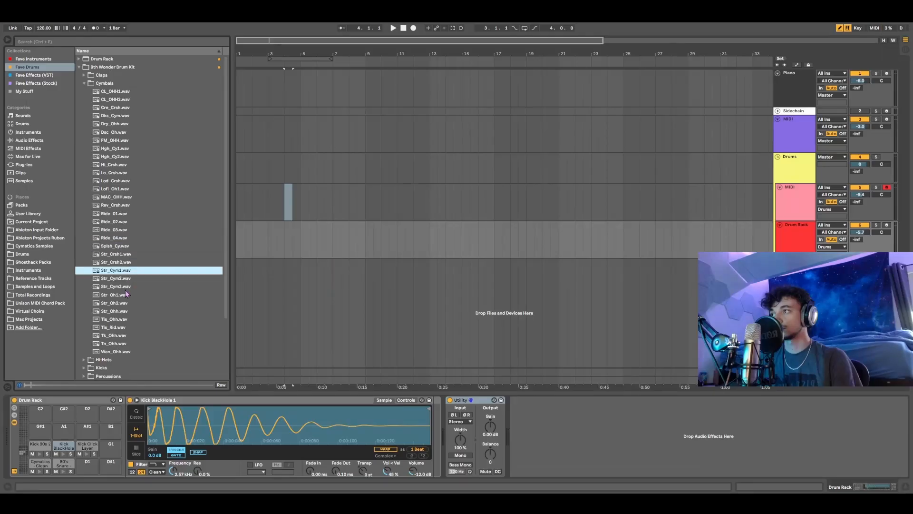
Step: Audition the Str_Oh1.wav sample from the 9th Wonder Drum Kit's Cymbals folder
left_click(127, 293)
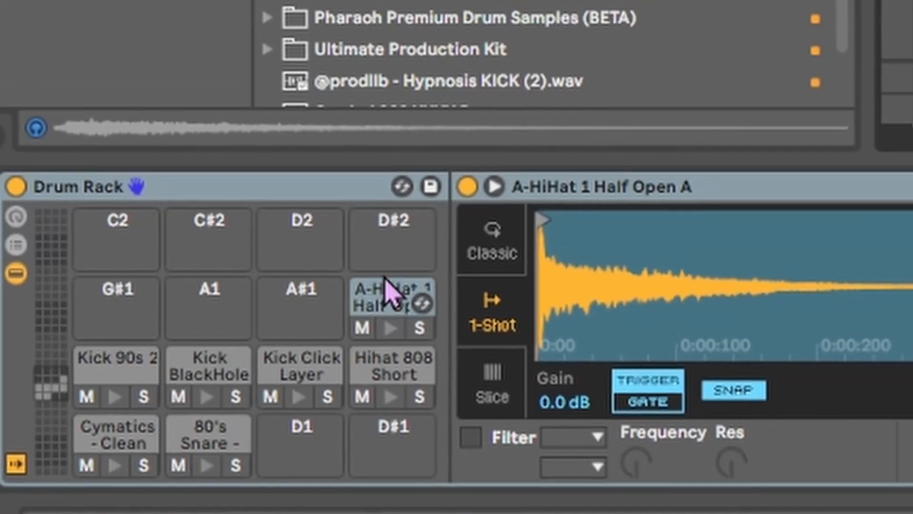
Step: Move the half-open hi-hat sample to the Drum Rack's D#1 pad
left_click_drag(421, 278, 407, 463)
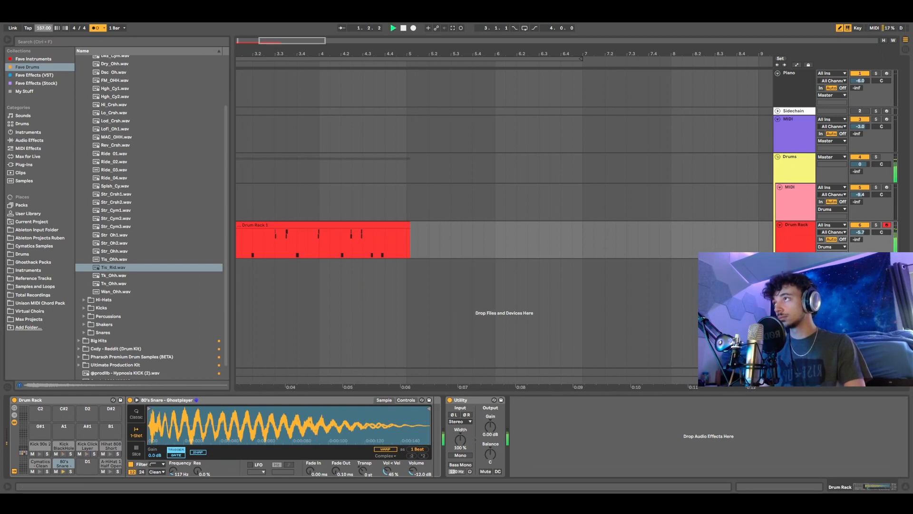
left_click_drag(285, 40, 285, 36)
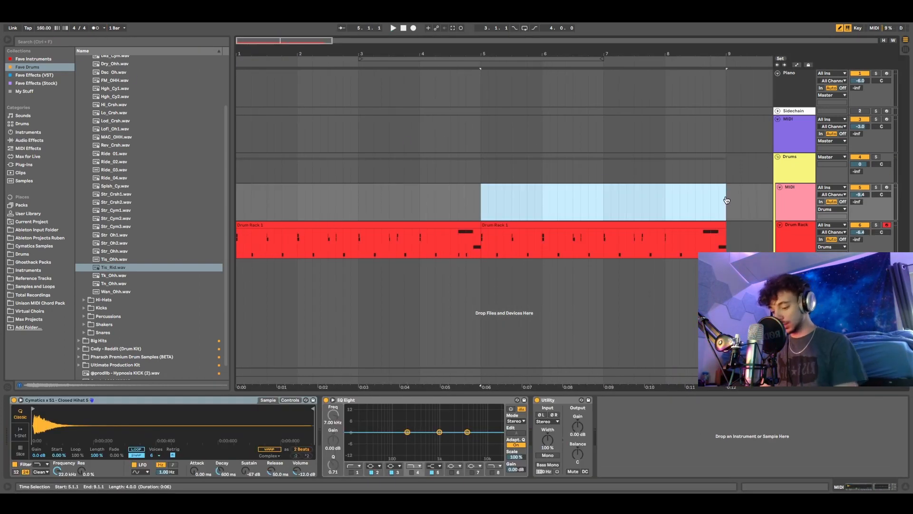
Step: Create a four-bar MIDI clip at bar 5 on the closed hi-hat's MIDI track and set its fixed grid to 1/8
double_click(641, 183)
right_click(235, 421)
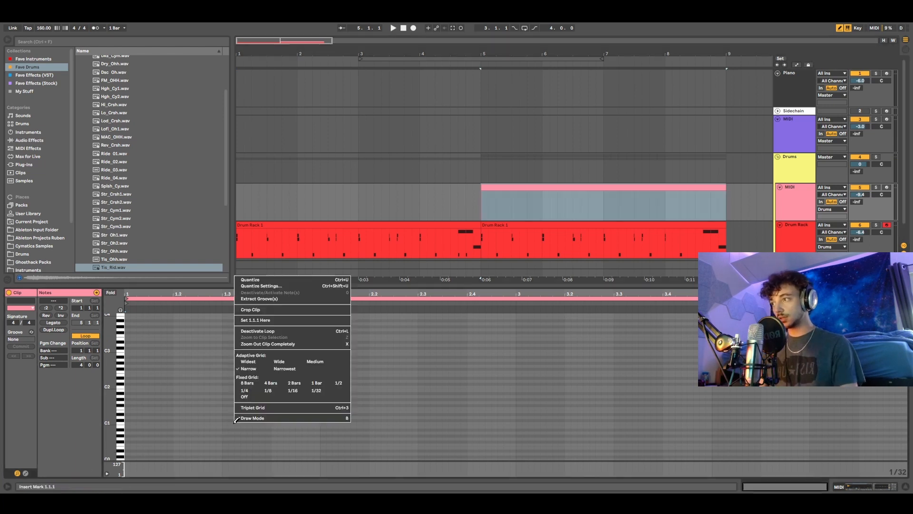
left_click(268, 390)
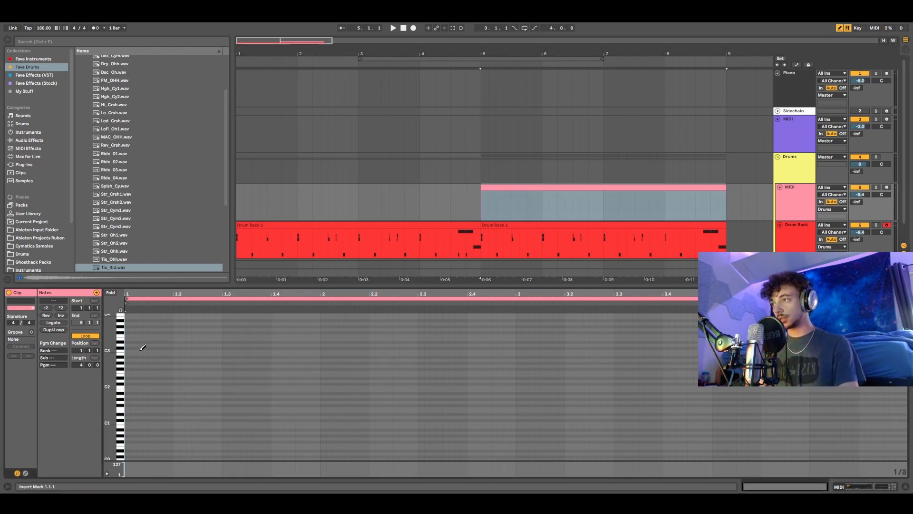
left_click_drag(108, 348, 141, 353)
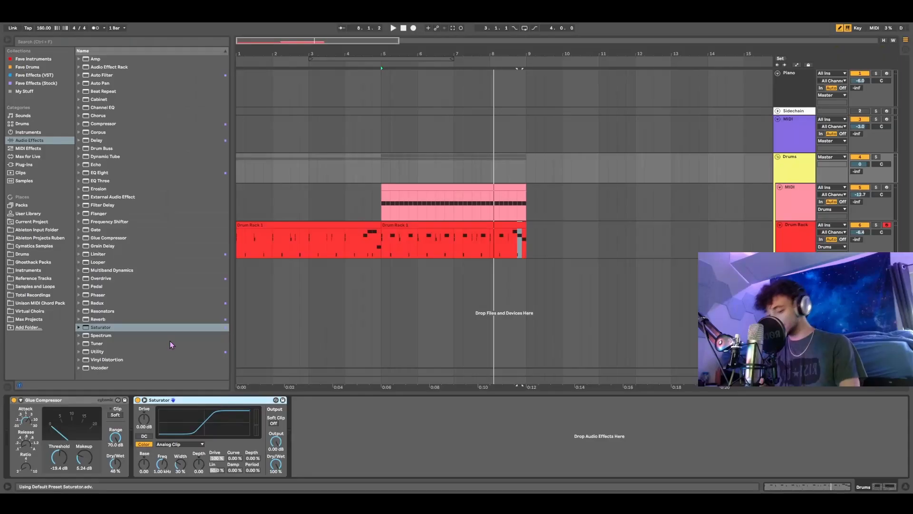
Step: Remove Saturator from the Drums group's effects chain and add the DAWCassette plug-in after the Glue Compressor
key("Delete")
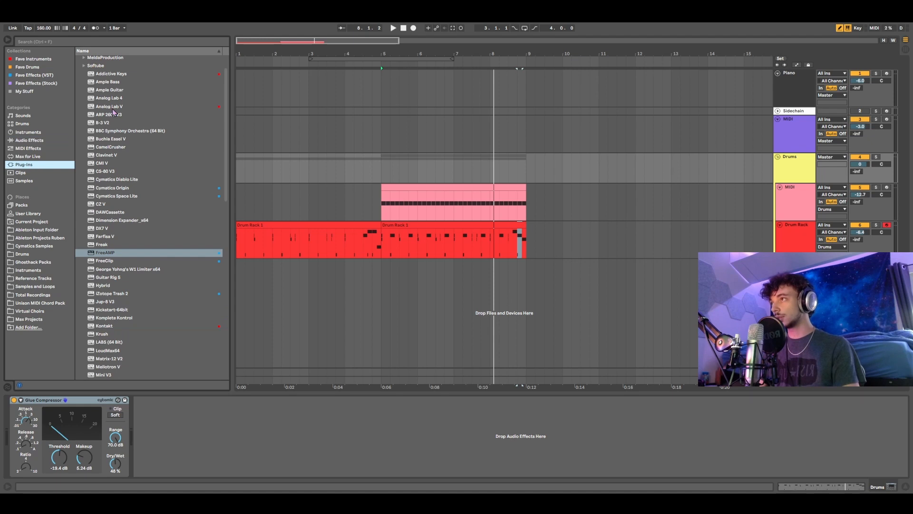
scroll(124, 142, "down", 3)
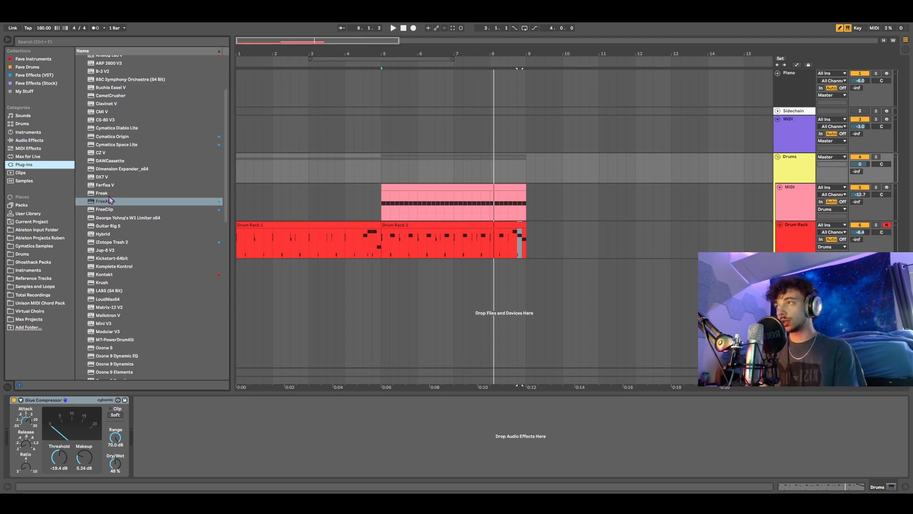
double_click(121, 160)
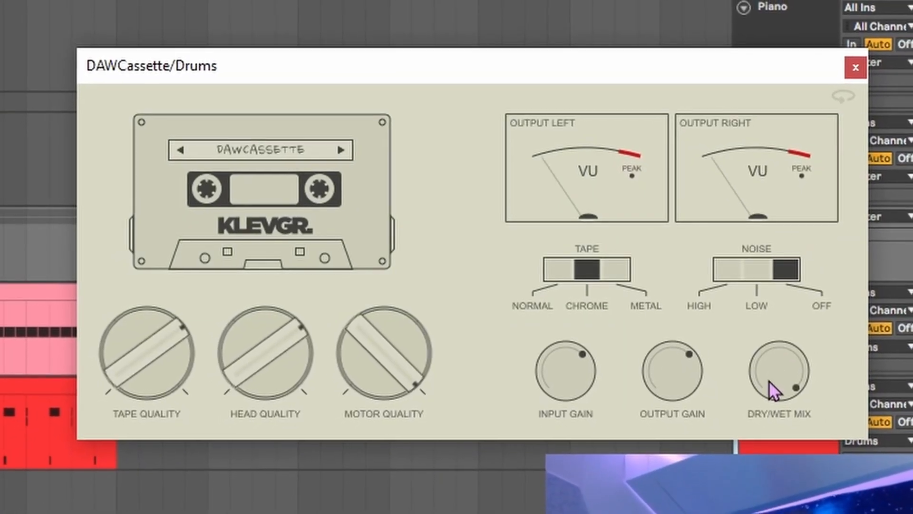
Step: Set DAWCassette's tape type to Metal, raise its tape and head quality, and lower its dry/wet mix
left_click(610, 271)
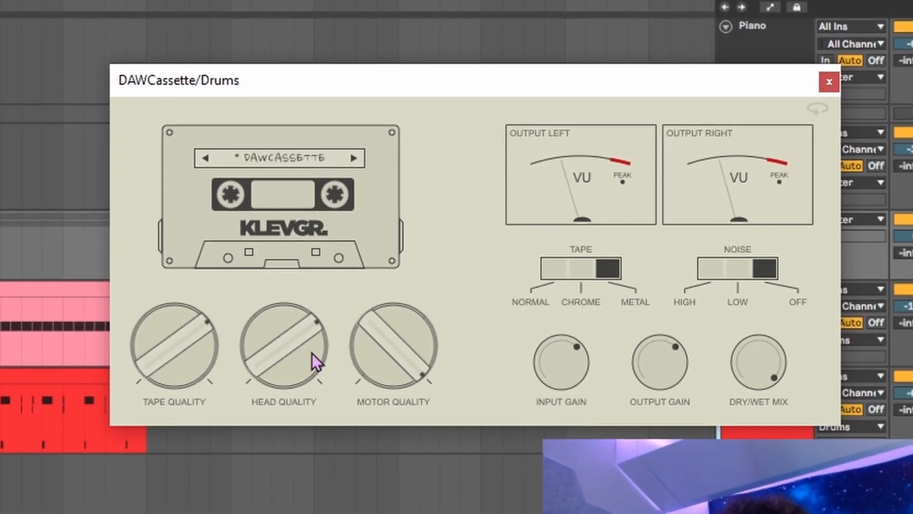
left_click_drag(294, 354, 271, 204)
left_click_drag(183, 352, 204, 389)
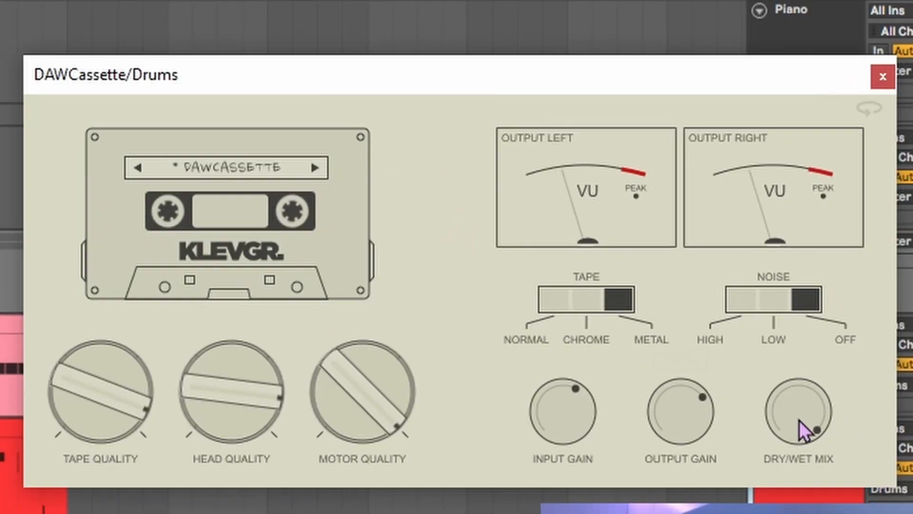
left_click_drag(801, 228, 801, 248)
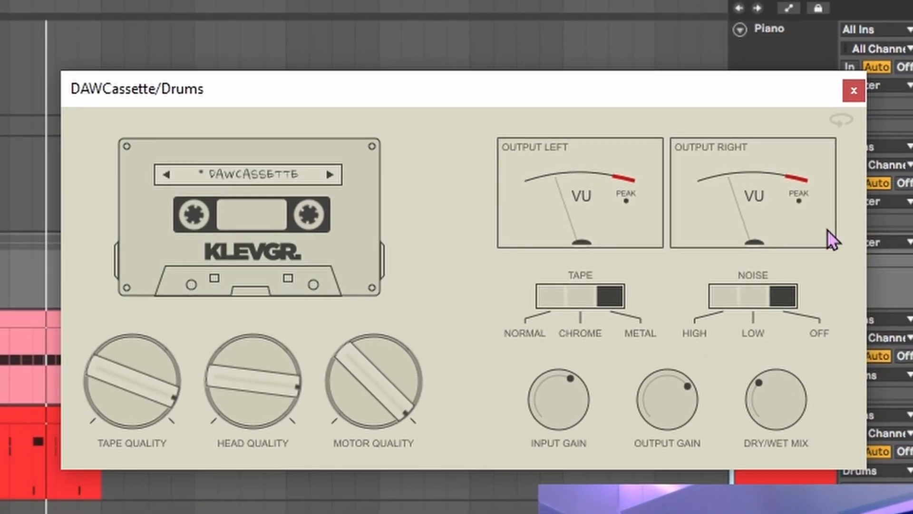
left_click_drag(785, 381, 763, 401)
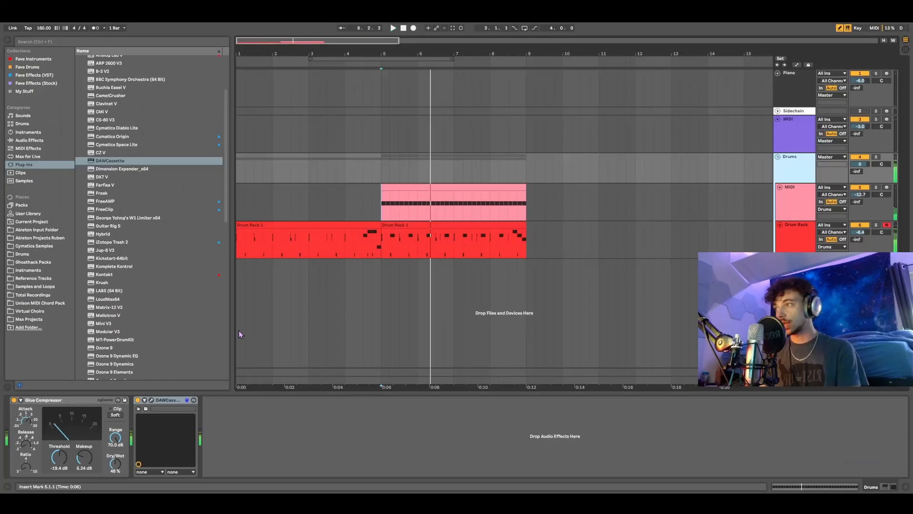
Step: Set the Drums group Reverb's Dry/Wet to 13 % and adjust its Reflect and Diffuse levels
scroll(126, 318, "down", 10)
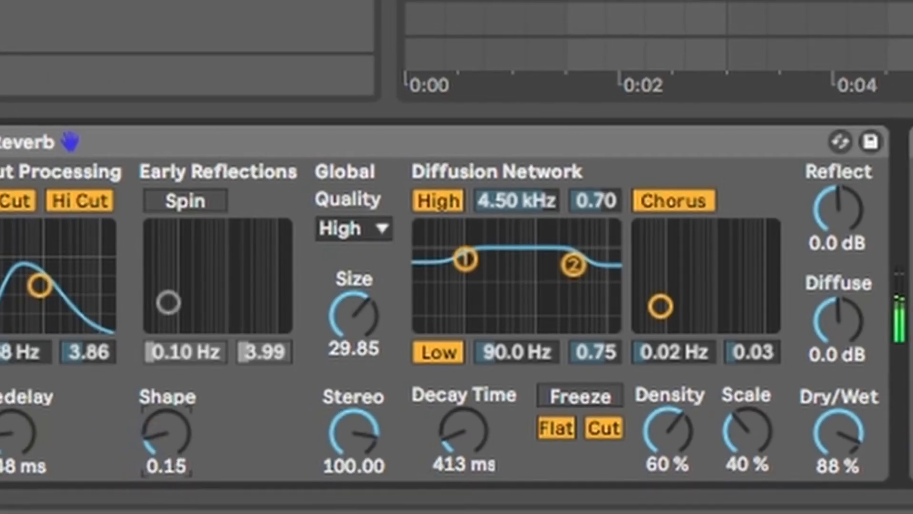
left_click_drag(794, 422, 835, 449)
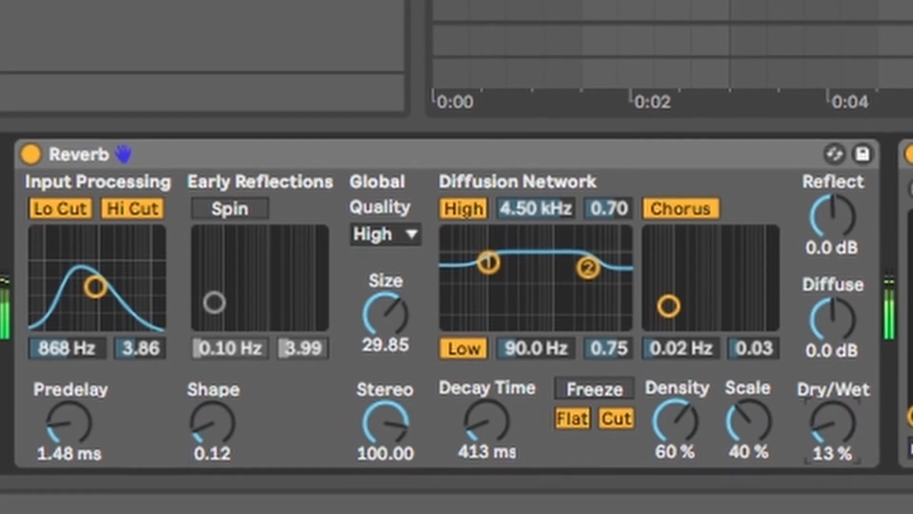
left_click_drag(849, 323, 849, 285)
left_click_drag(848, 246, 848, 209)
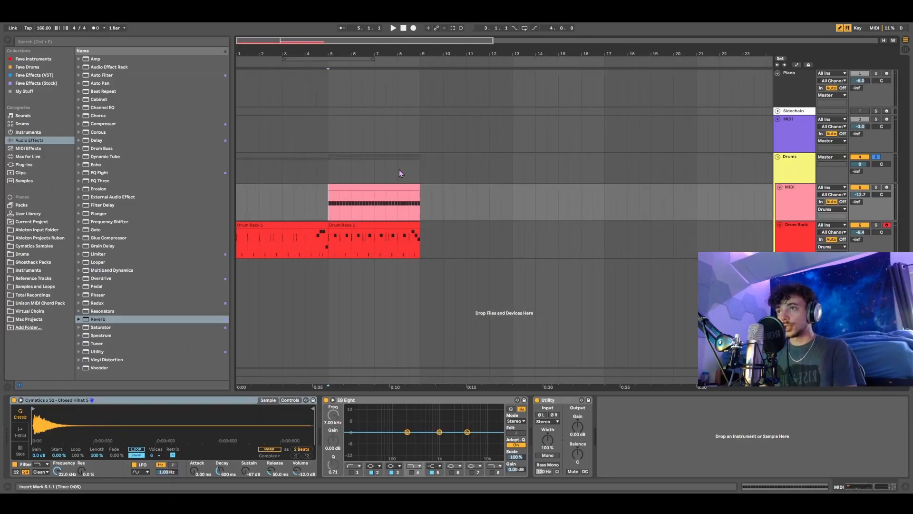
Step: Duplicate the four-bar hi-hat and Drum Rack clips from bar 5 to bar 9, and unsolo the Drums group
key("ctrl+d")
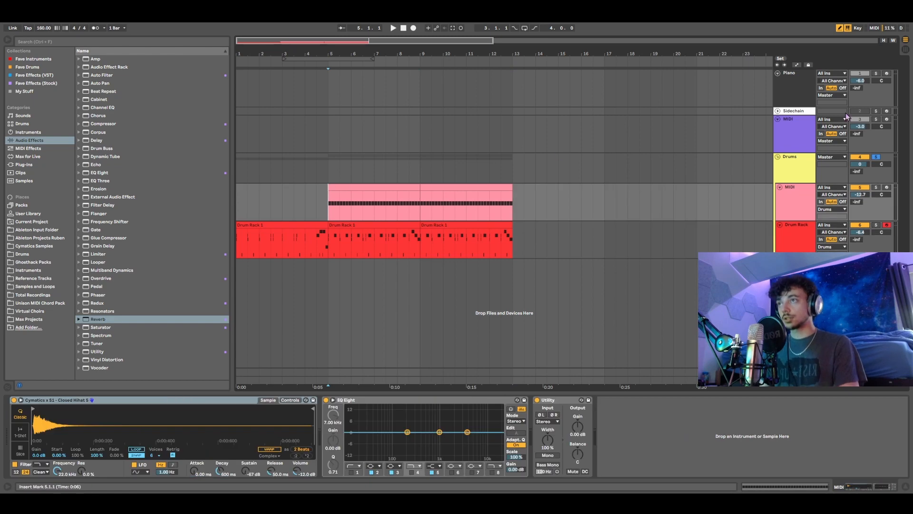
left_click(793, 136)
left_click(876, 162)
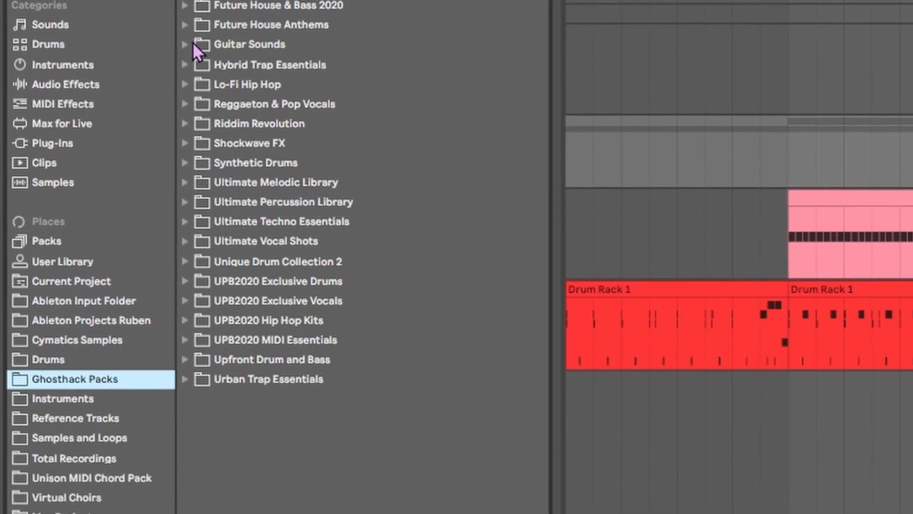
Step: Find GS_GTR_Sad and Emotional Guitars_29_80bpm_Em.wav in Ghosthack Packs' guitar loops and place it at bar 5 on a new track below the Drum Rack
left_click(79, 124)
left_click(204, 68)
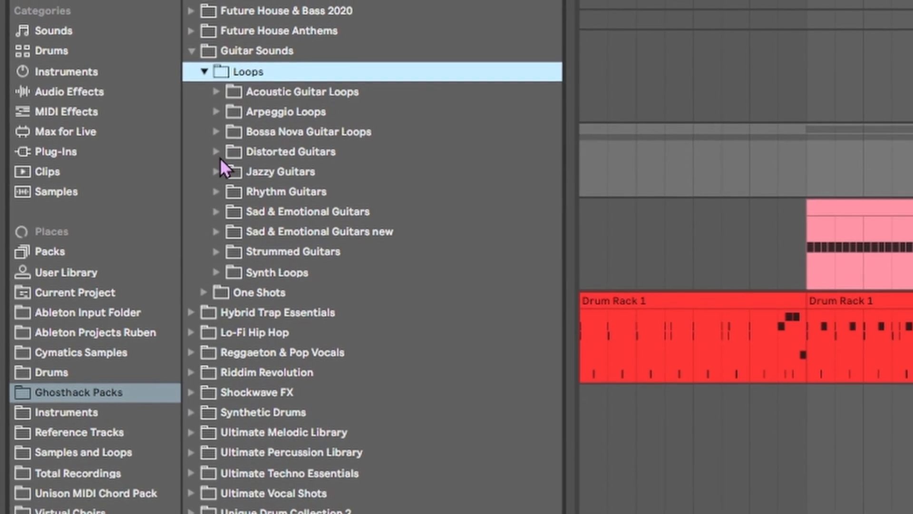
left_click(226, 216)
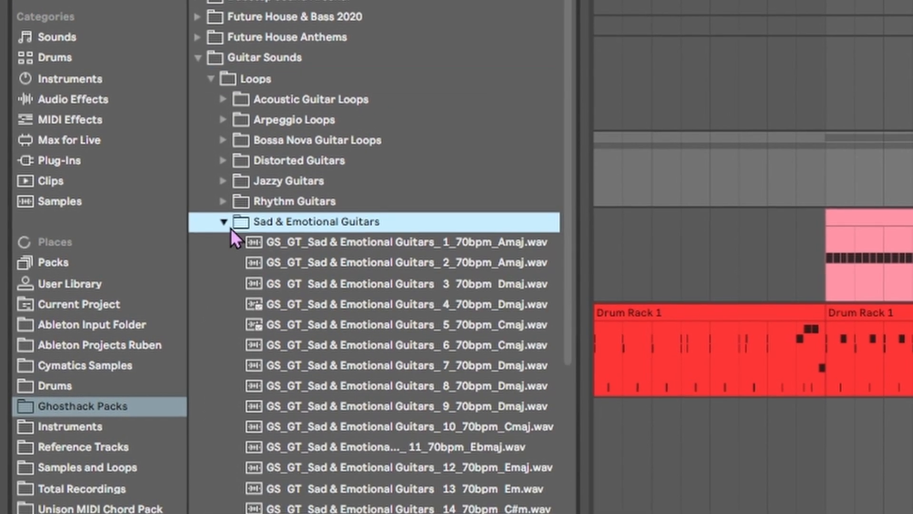
left_click(225, 211)
left_click(225, 244)
scroll(376, 300, "down", 3)
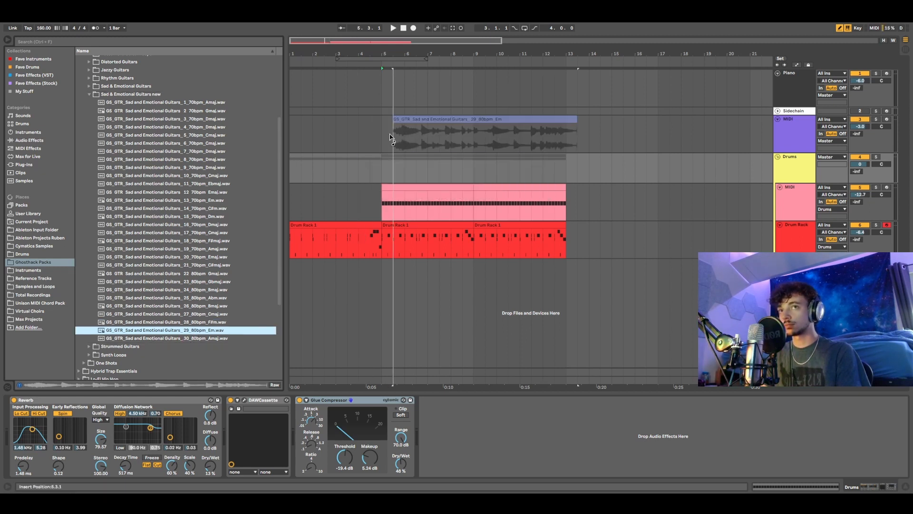
left_click_drag(390, 138, 387, 278)
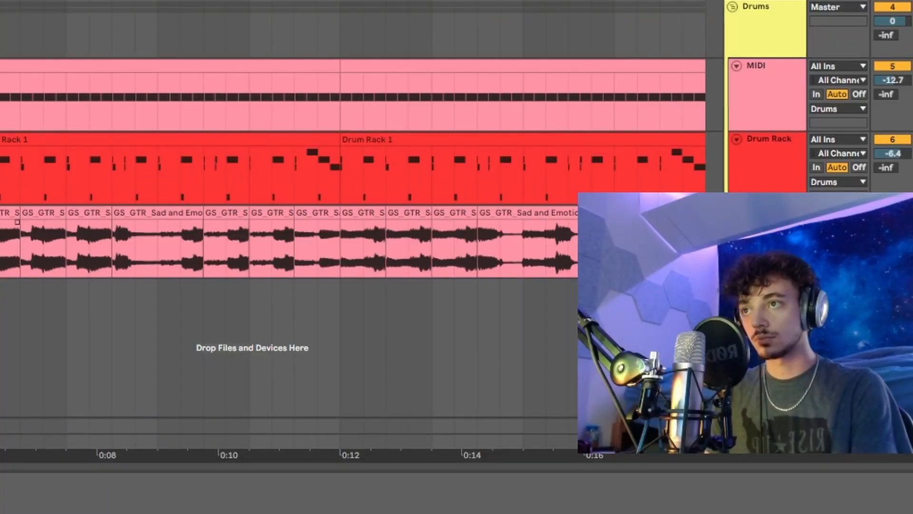
left_click_drag(1, 247, 704, 247)
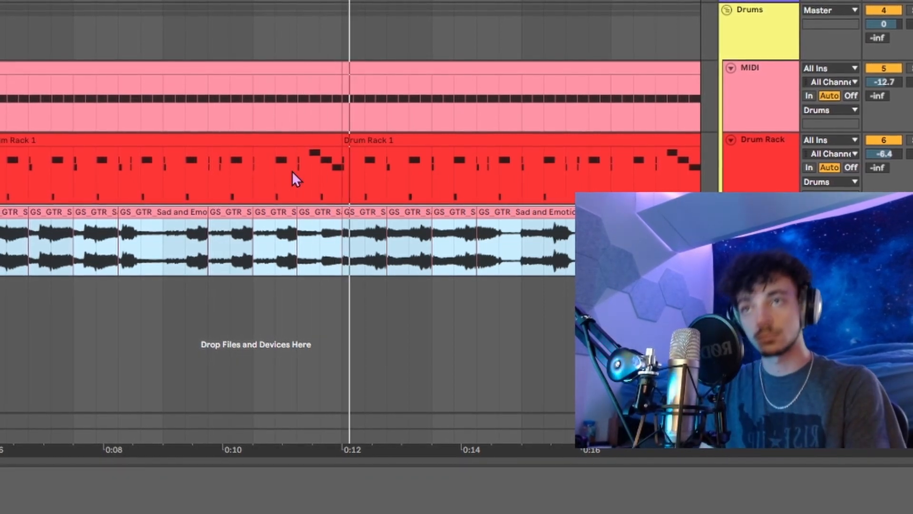
left_click_drag(180, 265, 325, 241)
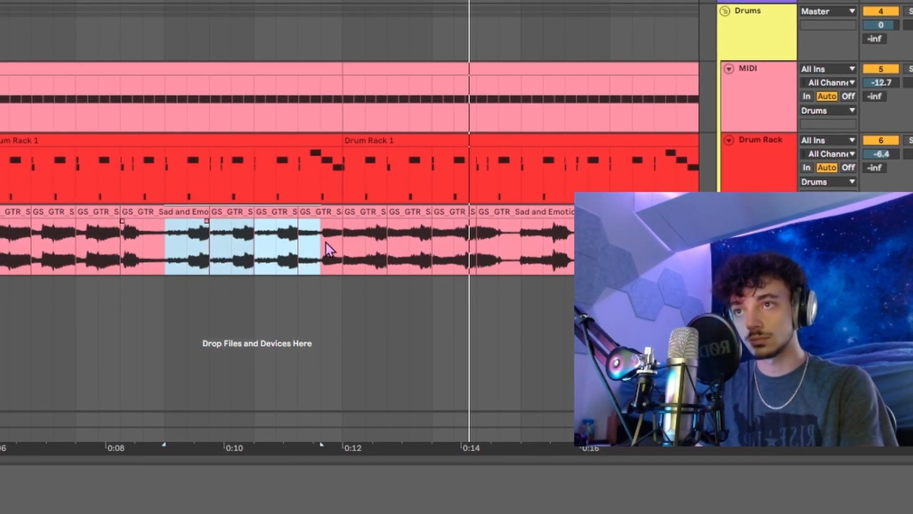
left_click(540, 257)
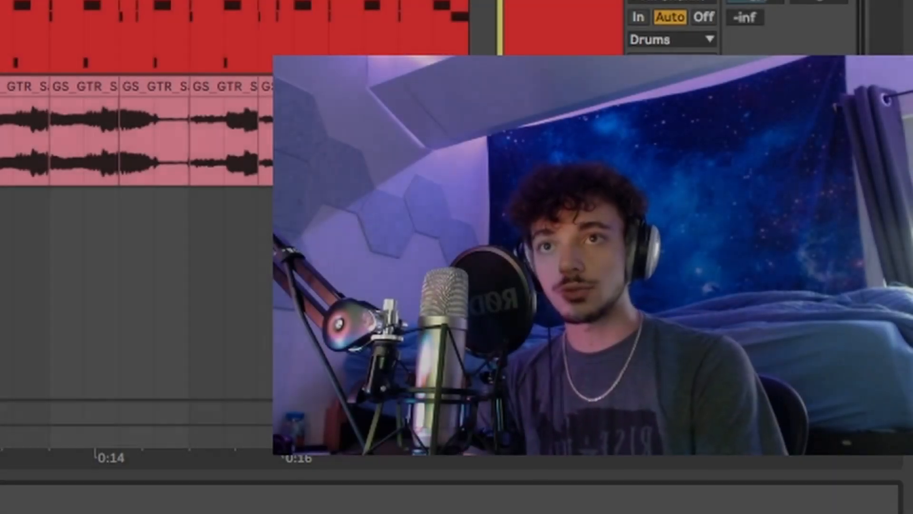
Step: Color the guitar track and all of its clips purple
right_click(574, 126)
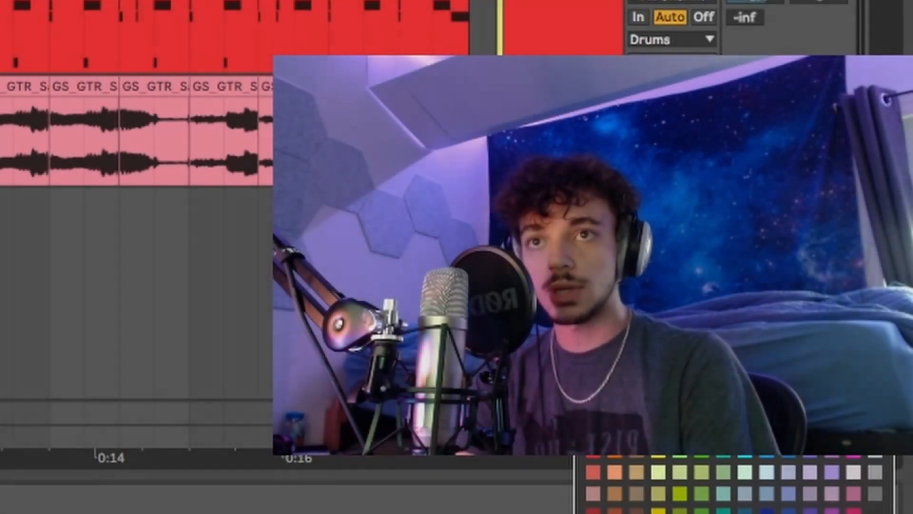
right_click(541, 158)
left_click(775, 483)
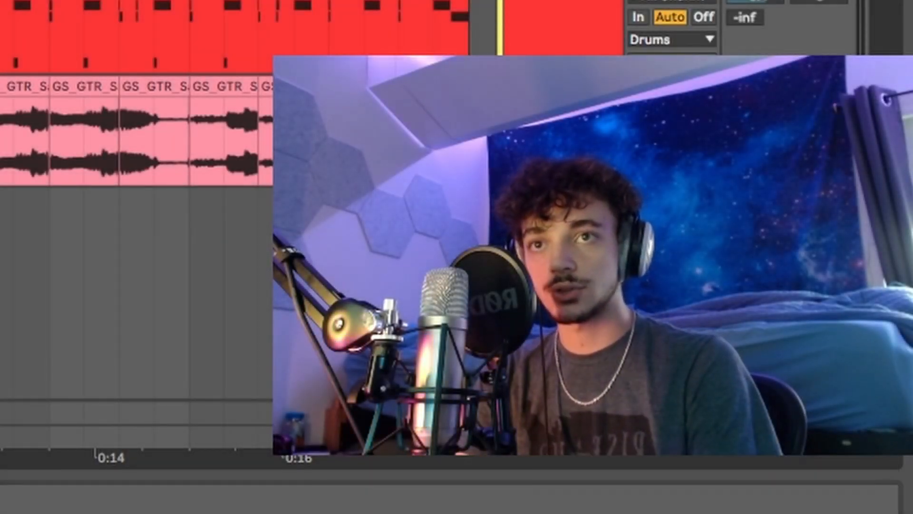
left_click(43, 172, "shift")
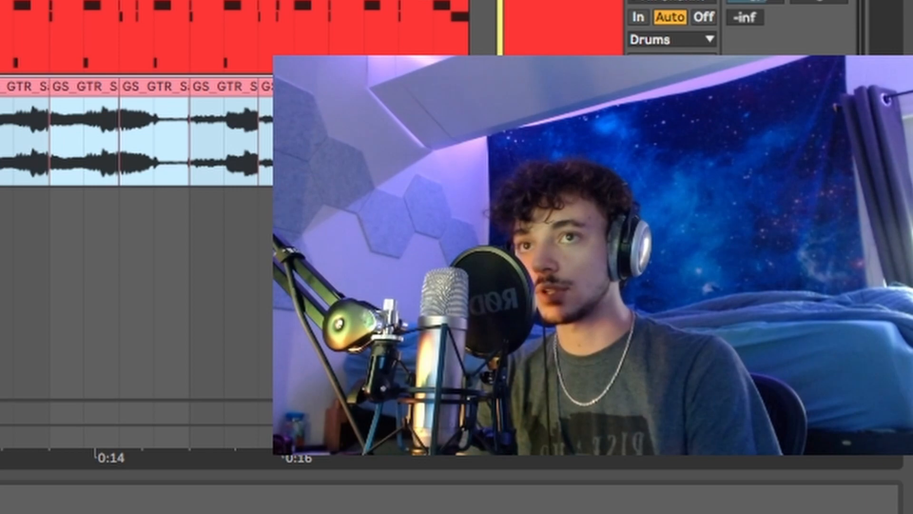
right_click(399, 263)
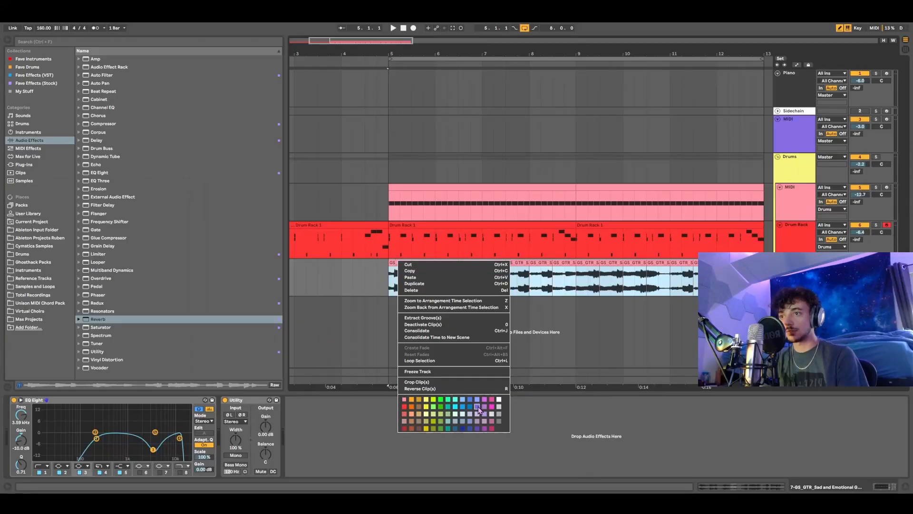
left_click(479, 410)
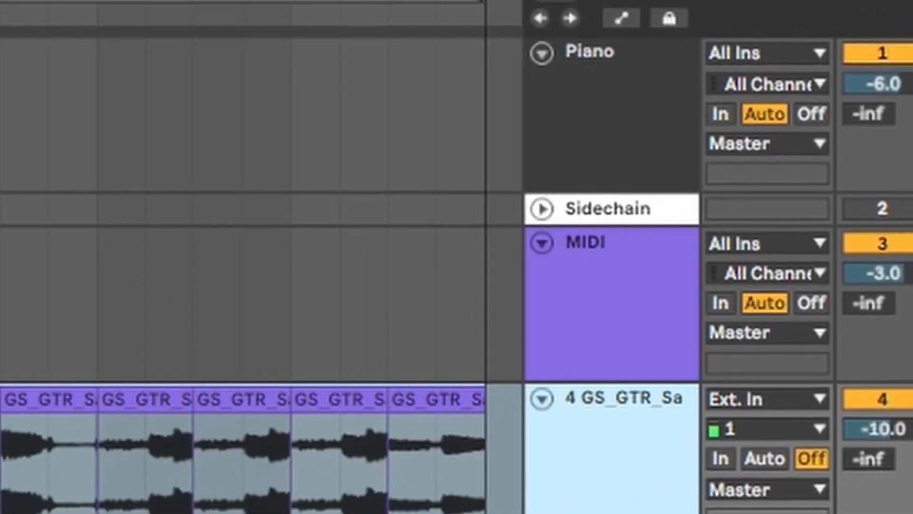
Step: Delete the empty purple MIDI track and unfold the Drums group
left_click(613, 324)
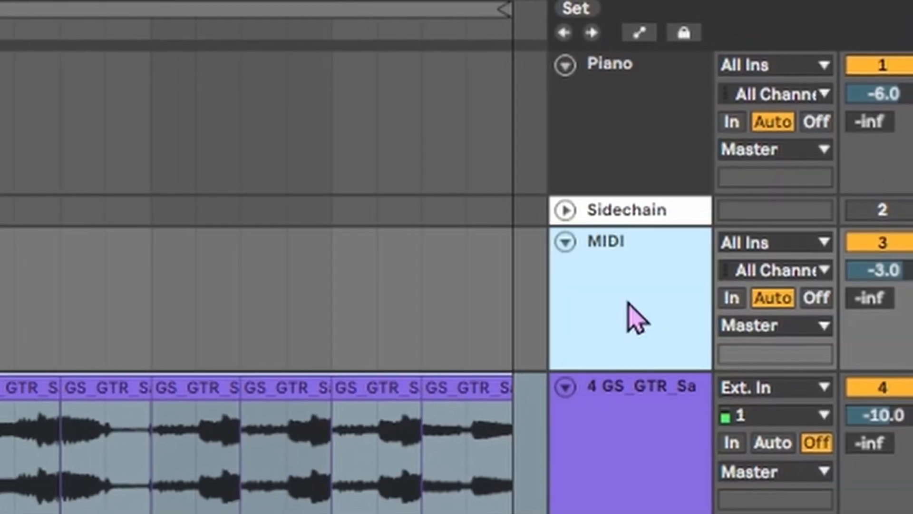
key("Delete")
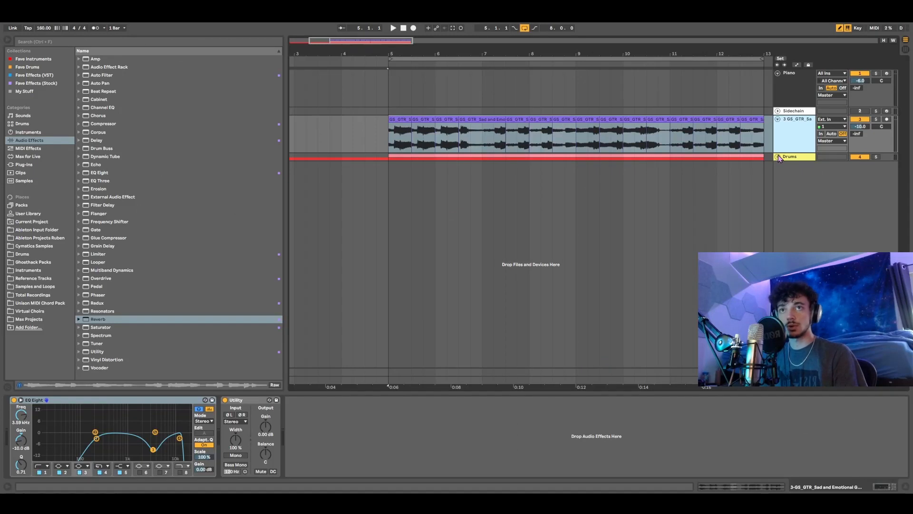
left_click(778, 157)
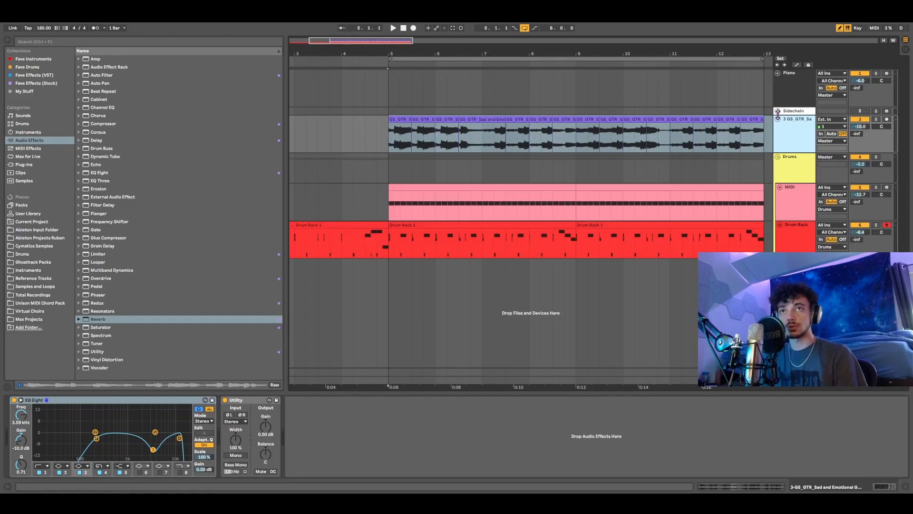
Step: Unfold the Sidechain track and copy the Drum Rack pattern into a new three-bar MIDI clip at bar 5
left_click(778, 110)
double_click(417, 257)
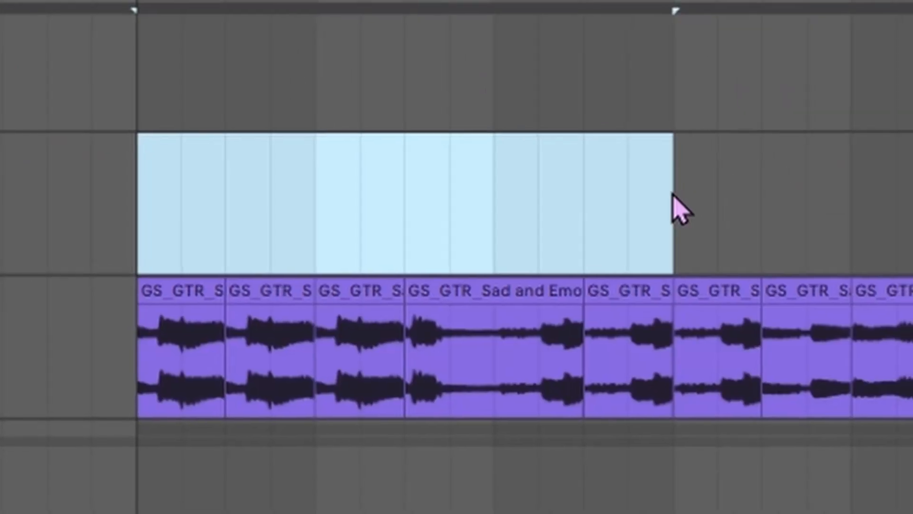
key("ctrl+shift+m")
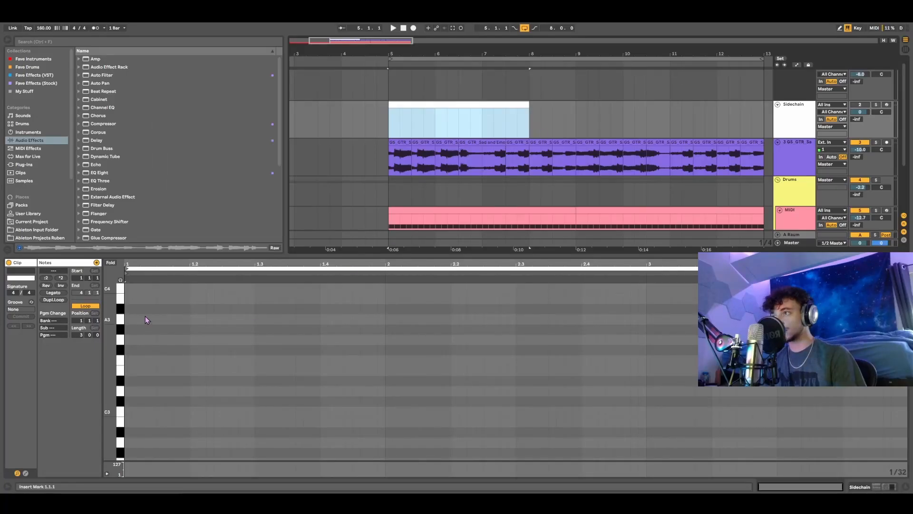
key("ctrl+v")
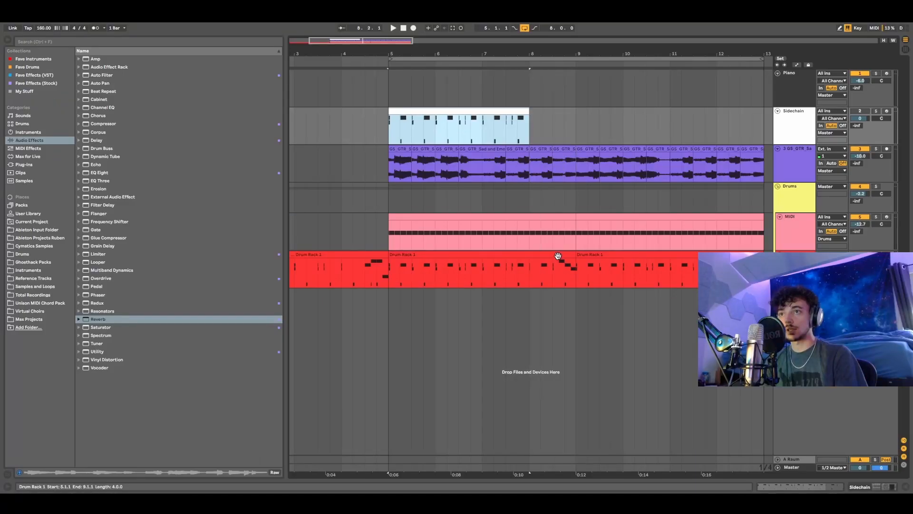
Step: Lower the threshold of the Sidechain compressor on the guitar track to -inf dB
double_click(558, 256)
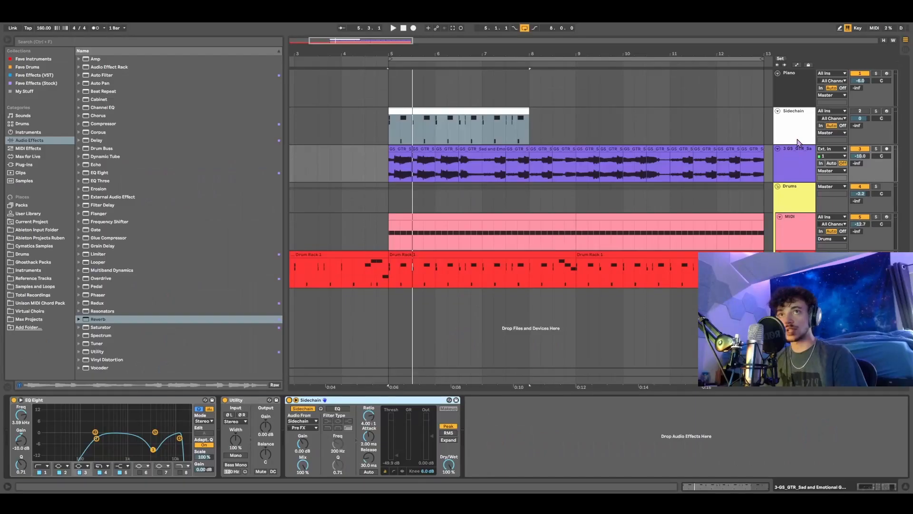
left_click(798, 142)
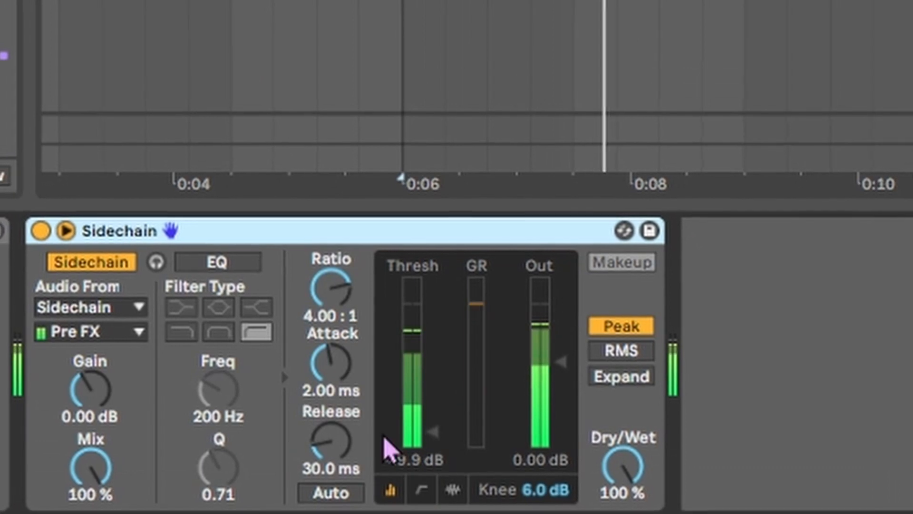
left_click_drag(388, 445, 418, 432)
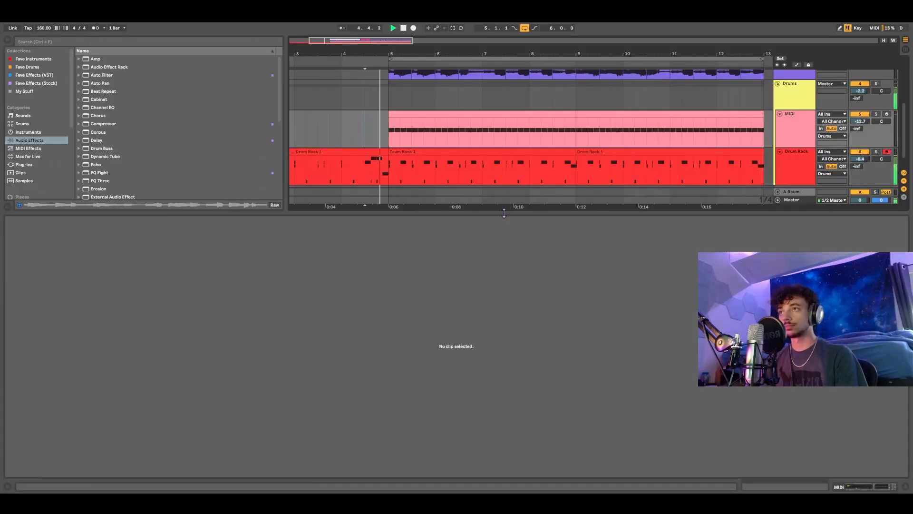
Step: Extend the Sidechain trigger clip to four bars, duplicate it from bar 9 to bar 13, and fold the track
left_click_drag(503, 213, 504, 475)
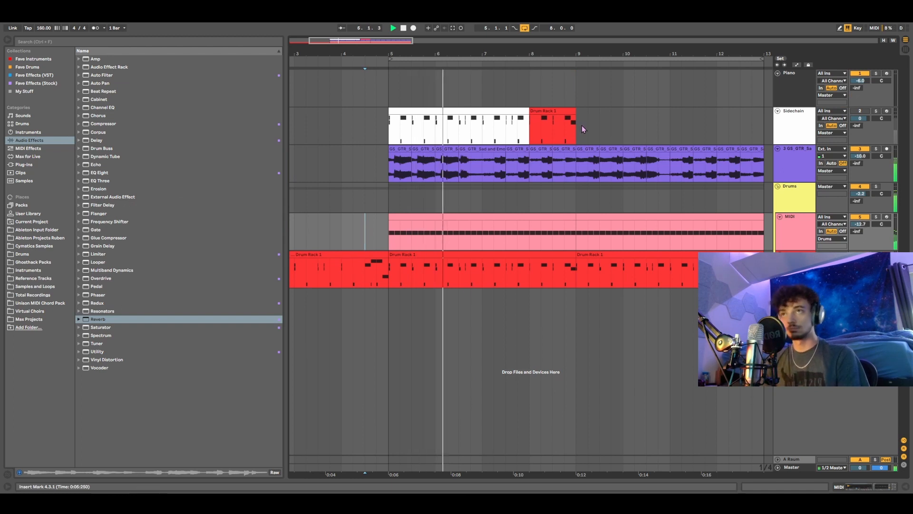
left_click_drag(366, 139, 385, 136)
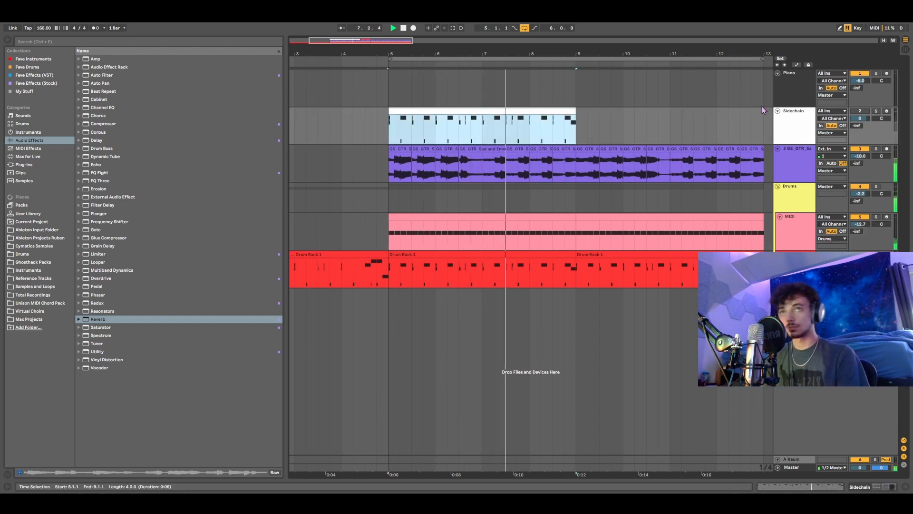
key("ctrl+d")
left_click(778, 111)
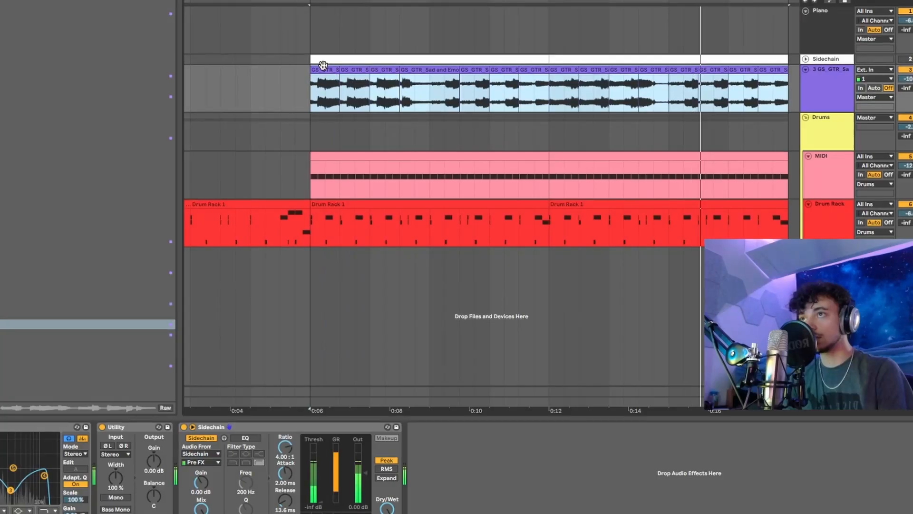
Step: Consolidate the chopped guitar clips from bar 5 to bar 13 into a single clip
left_click(450, 149)
left_click(379, 256)
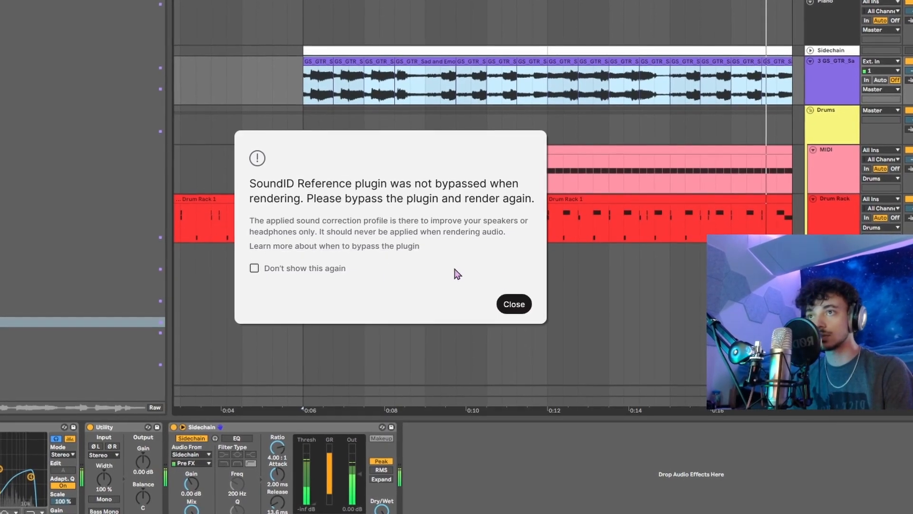
left_click(510, 303)
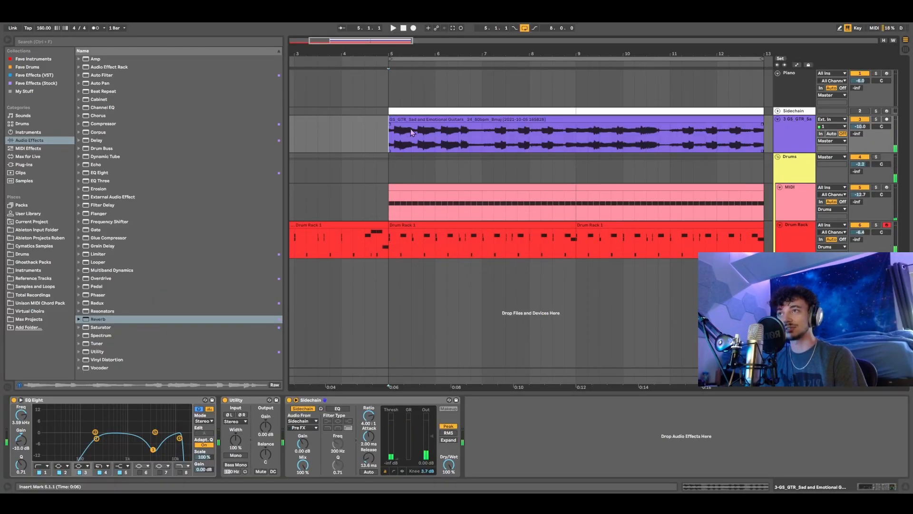
left_click(411, 132)
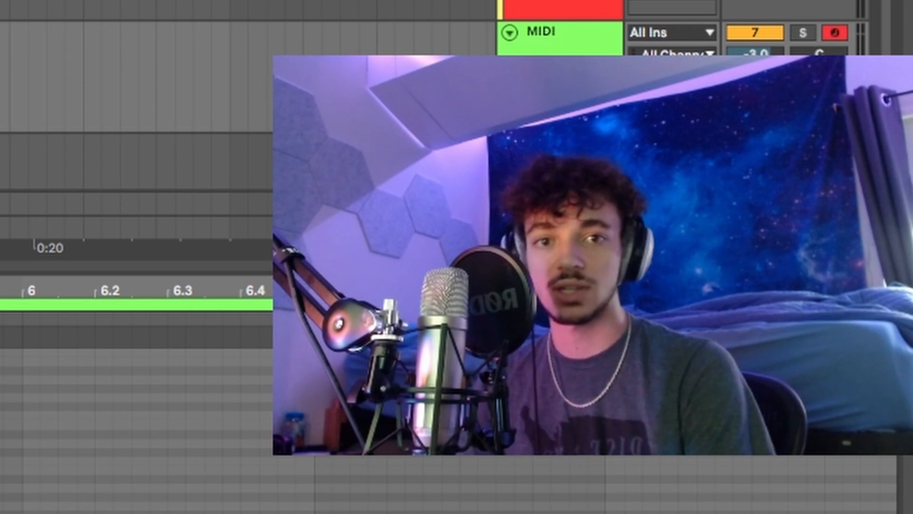